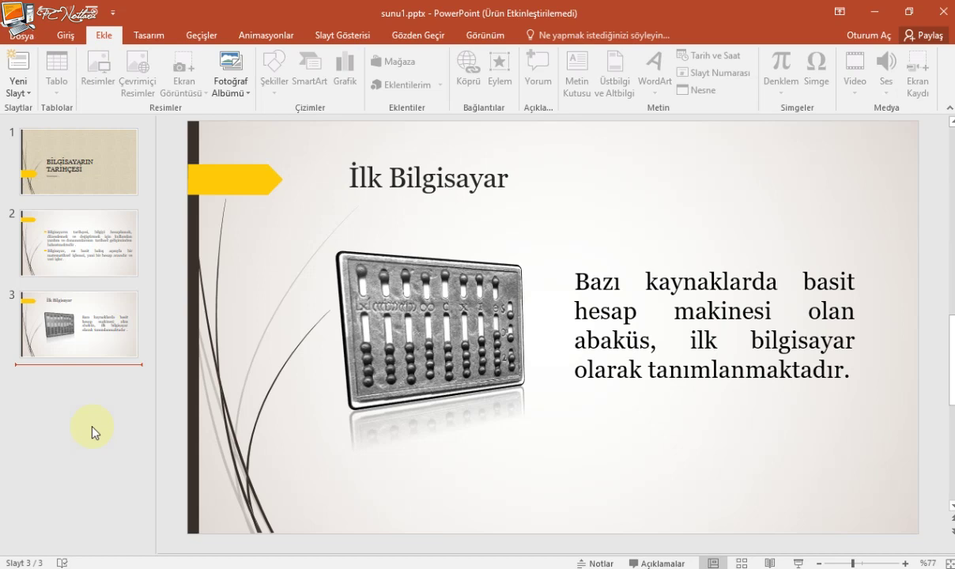
- Insert a new slide 4 and delete its title placeholder, keeping only the content placeholder
{"action": "key", "text": "Return"}
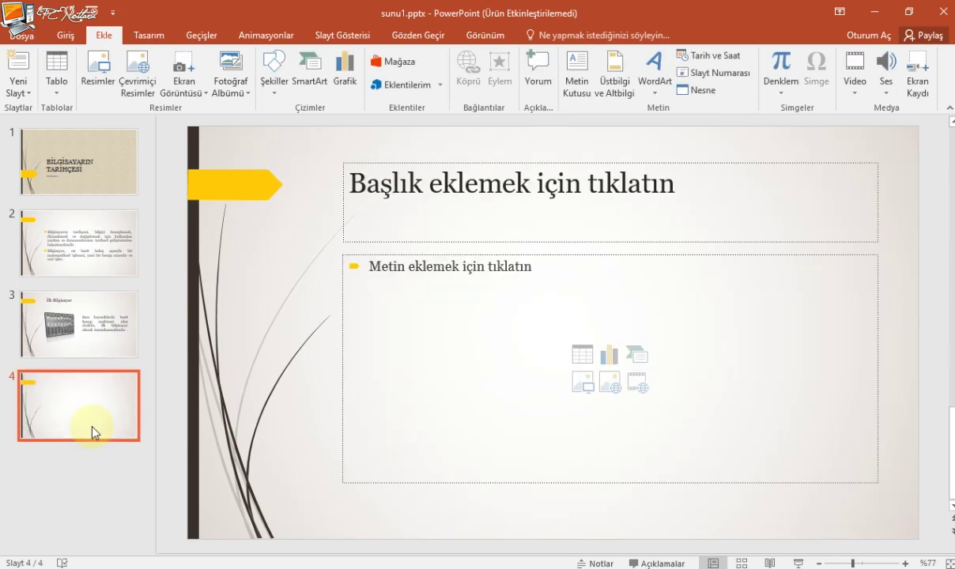
{"action": "left_click", "coordinate": [437, 164]}
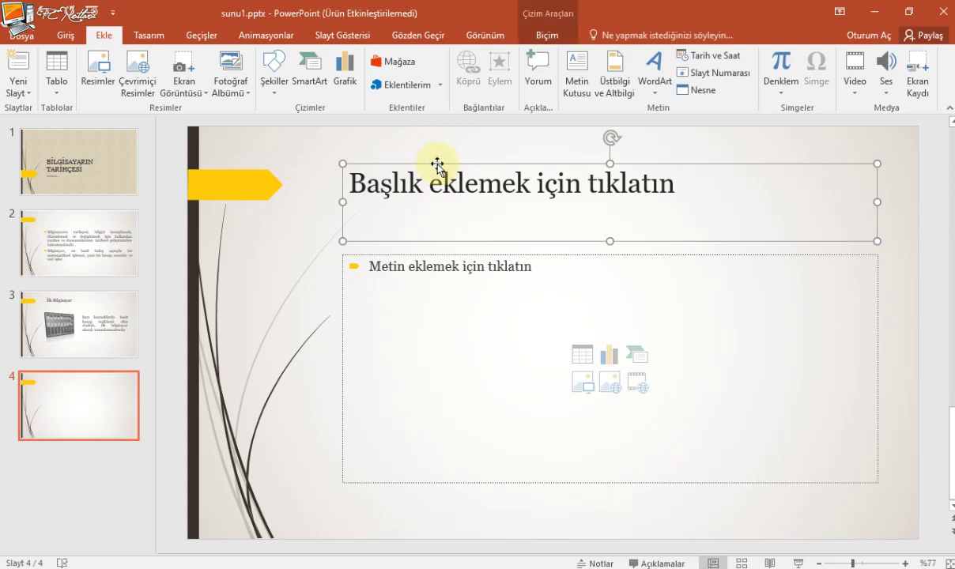
{"action": "key", "text": "Delete"}
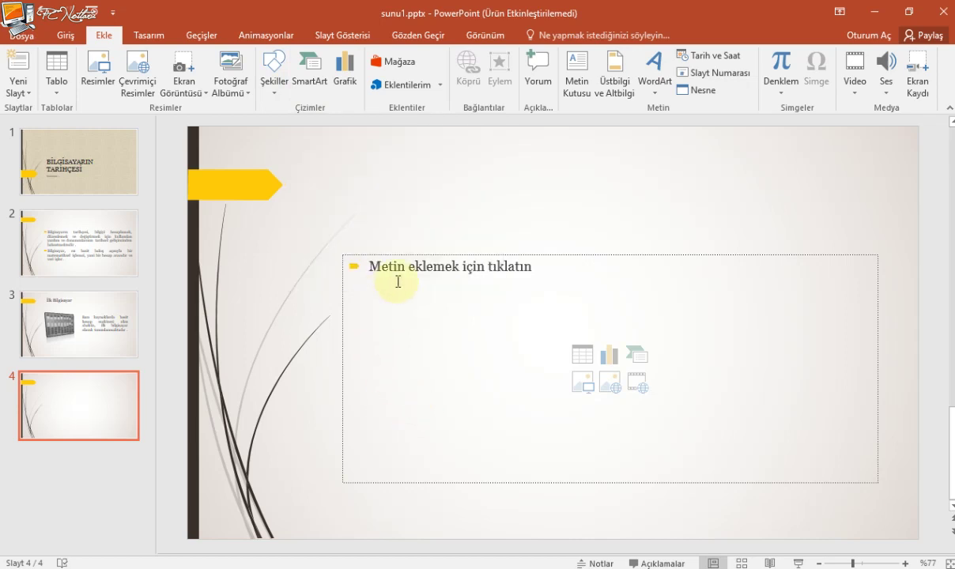
- Open the SmartArt dialog, browse several categories, and select Kademeli İşlem under İşlem
{"action": "left_click", "coordinate": [640, 359]}
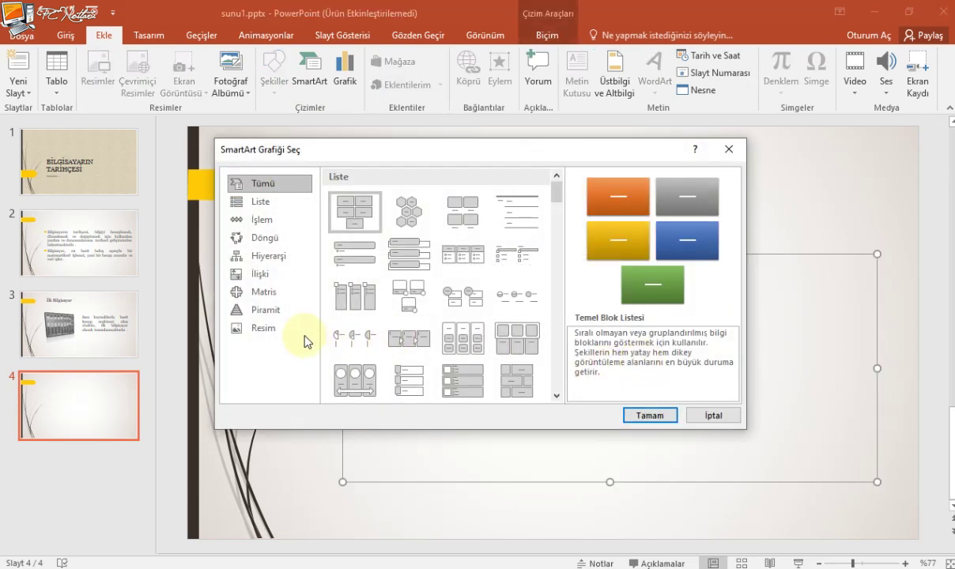
{"action": "left_click", "coordinate": [248, 331]}
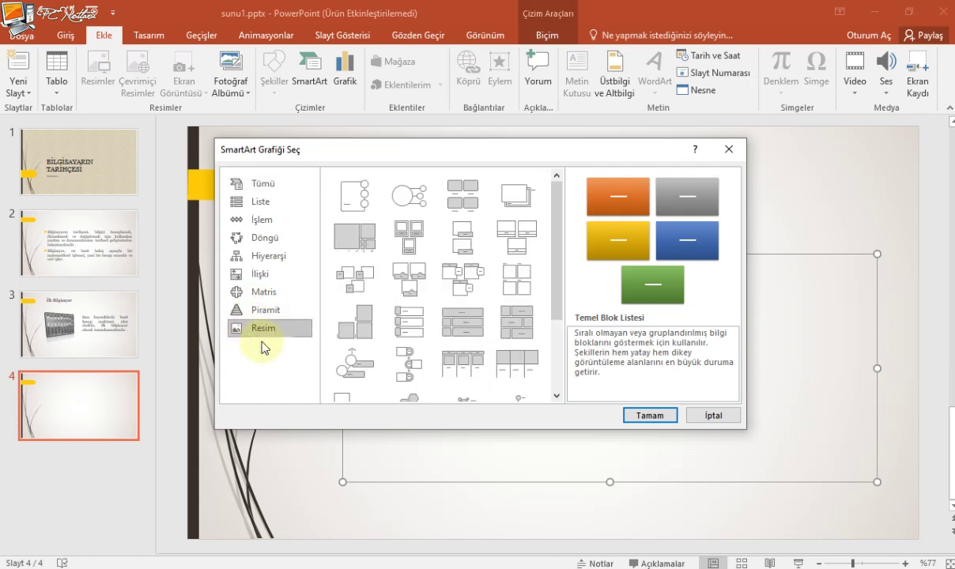
{"action": "left_click", "coordinate": [256, 310]}
{"action": "left_click", "coordinate": [259, 291]}
{"action": "left_click", "coordinate": [266, 275]}
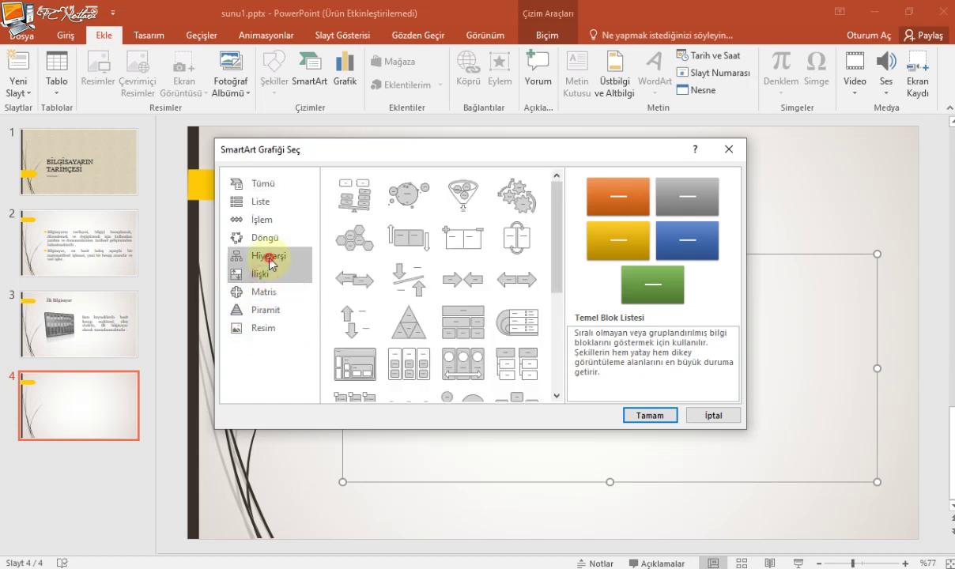
{"action": "left_click", "coordinate": [269, 256]}
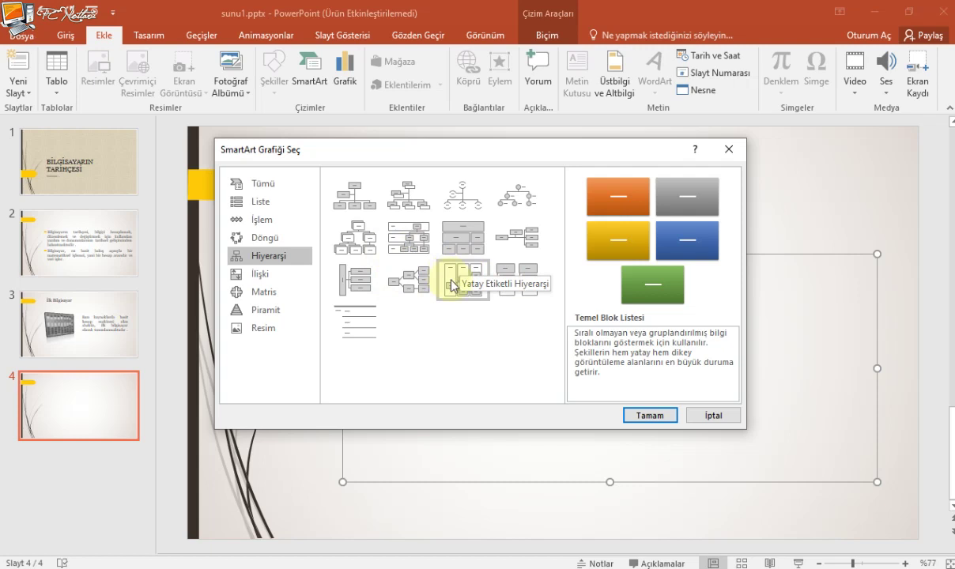
{"action": "left_click", "coordinate": [453, 285]}
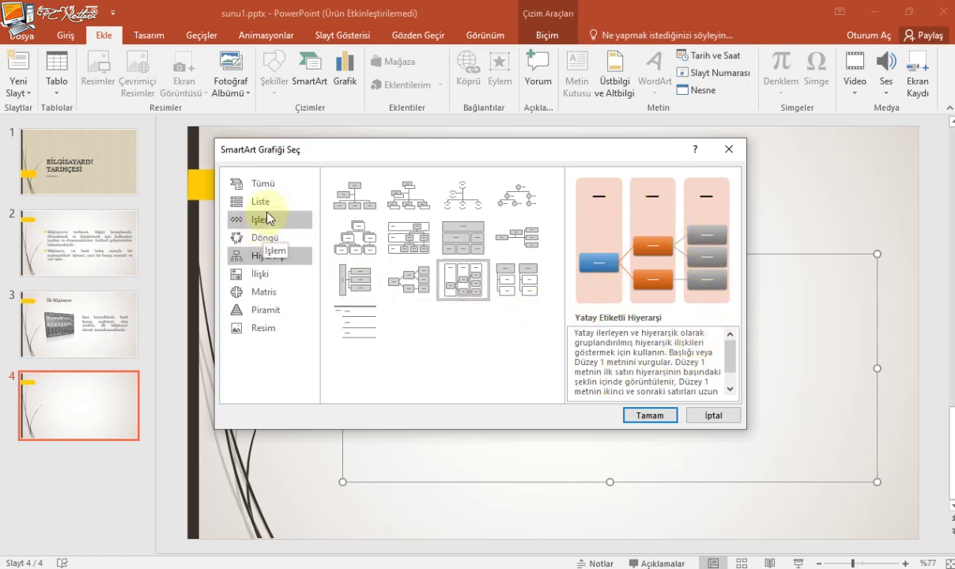
{"action": "left_click", "coordinate": [268, 219]}
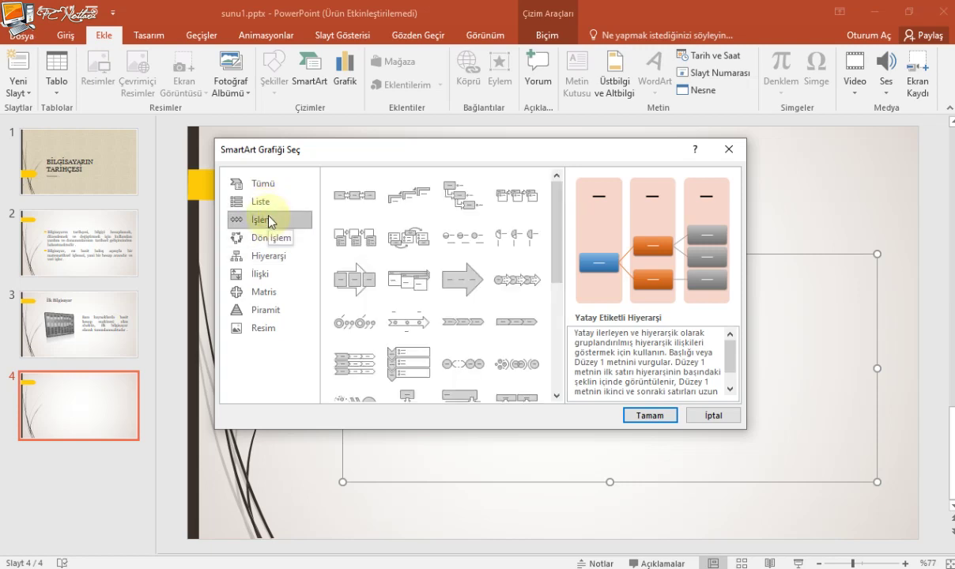
{"action": "left_click_drag", "start_coordinate": [558, 252], "coordinate": [558, 278]}
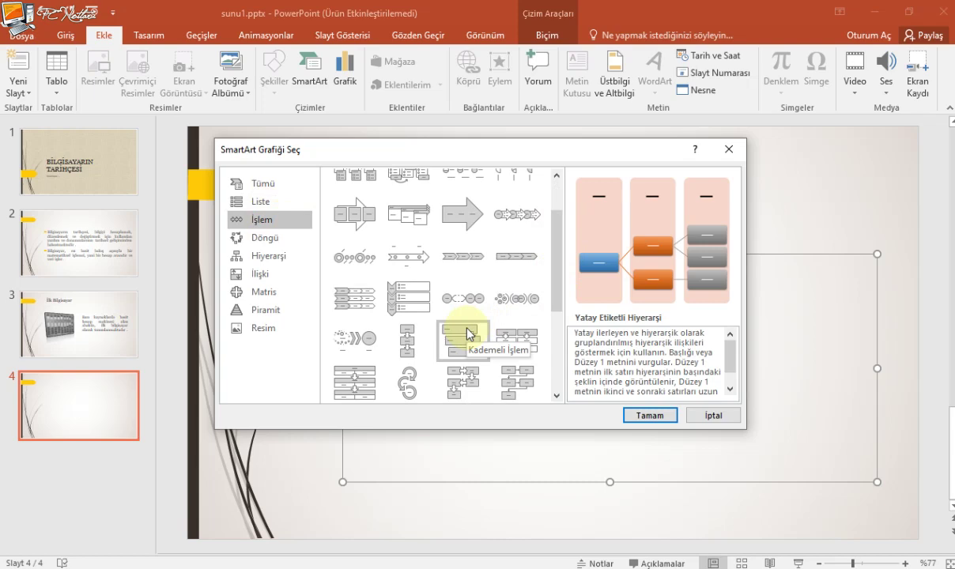
{"action": "left_click", "coordinate": [470, 333]}
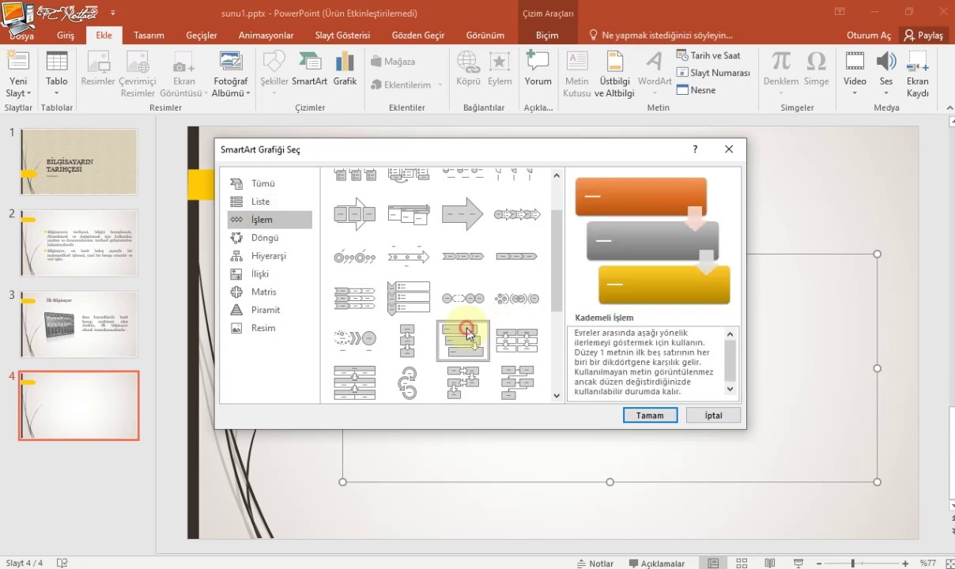
- Insert the three-box Kademeli İşlem SmartArt and check the Biçim and SmartArt Tasarım tabs
{"action": "left_click", "coordinate": [630, 417]}
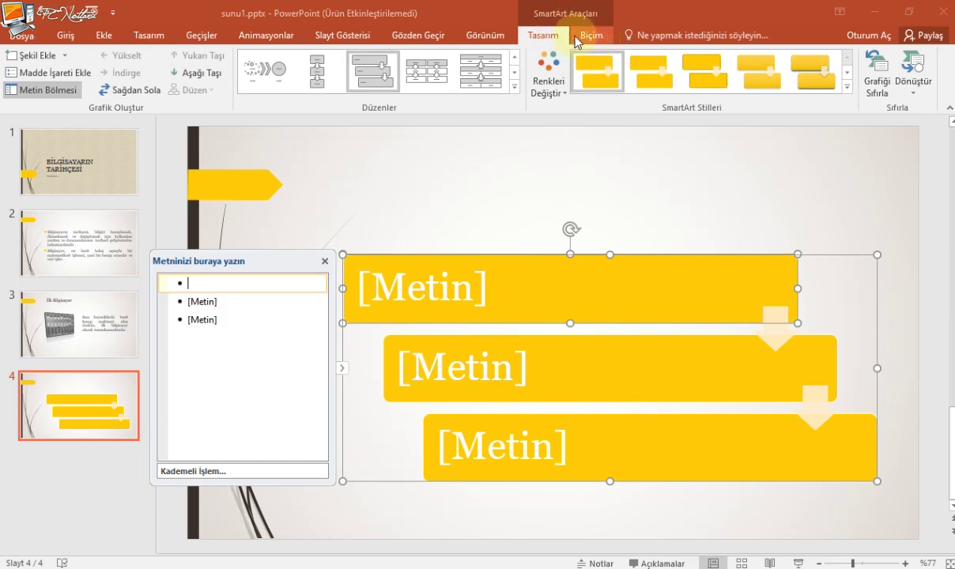
{"action": "left_click", "coordinate": [583, 36]}
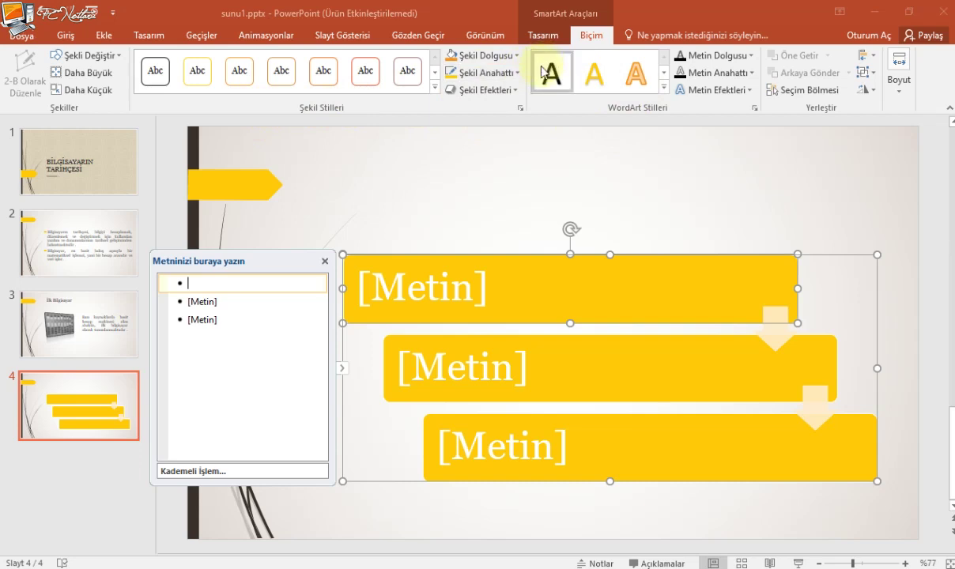
{"action": "left_click", "coordinate": [553, 38]}
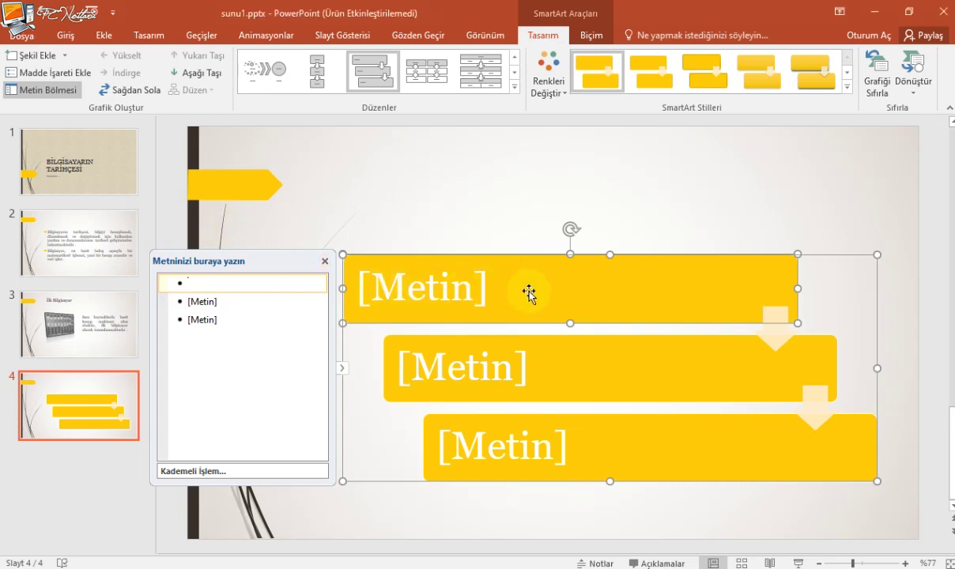
- Type '1. Kuşak Bilgisayarlar' into the first box, then toggle the Metin Bölmesi pane off and on
{"action": "left_click", "coordinate": [413, 291]}
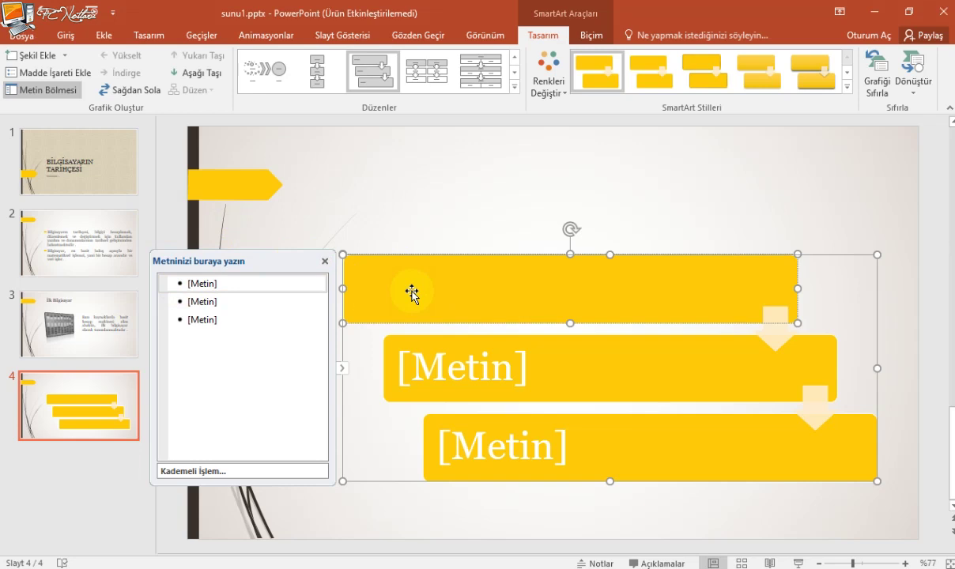
{"action": "type", "text": "1"}
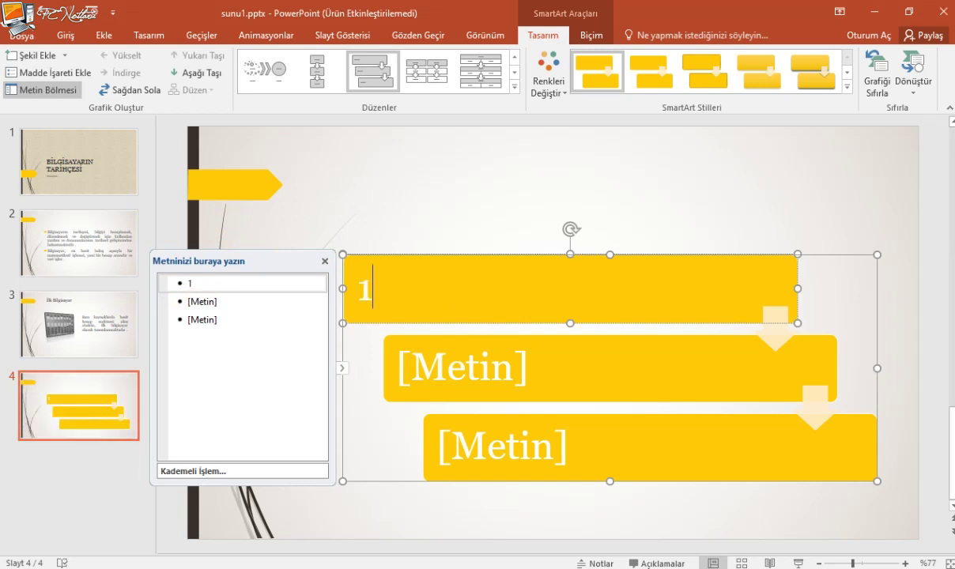
{"action": "type", "text": ". K"}
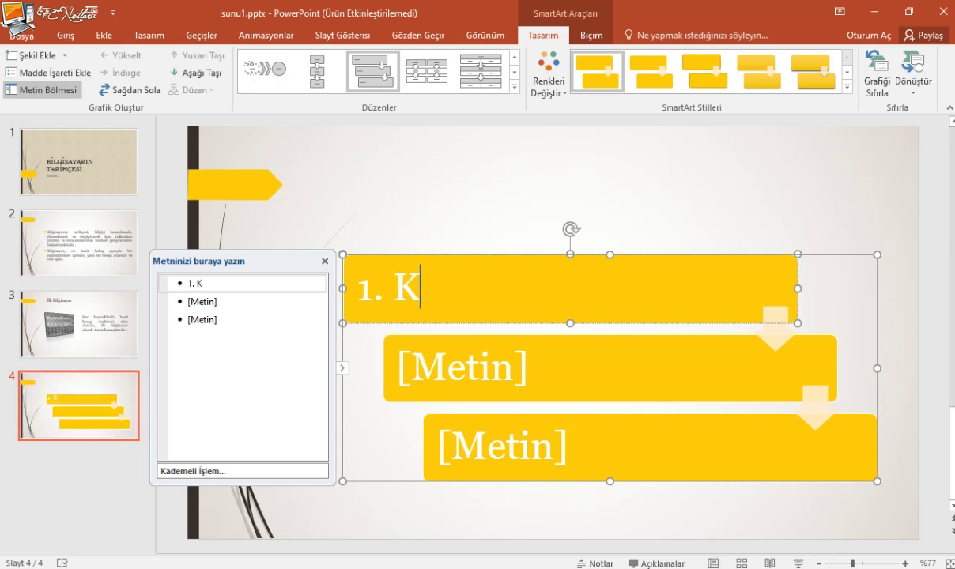
{"action": "type", "text": "uaş"}
{"action": "key", "text": "BackSpace"}
{"action": "key", "text": "BackSpace"}
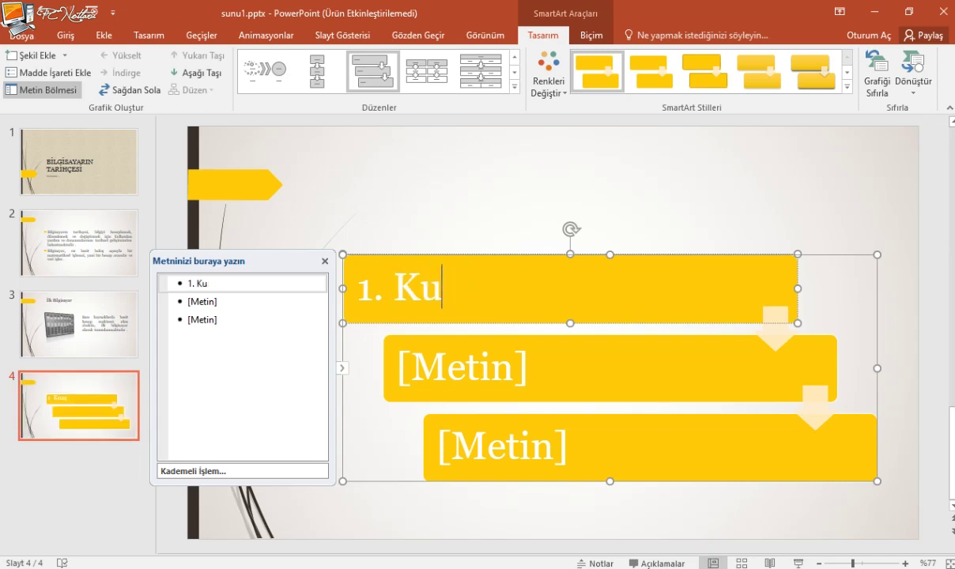
{"action": "type", "text": "şak Bilgisa"}
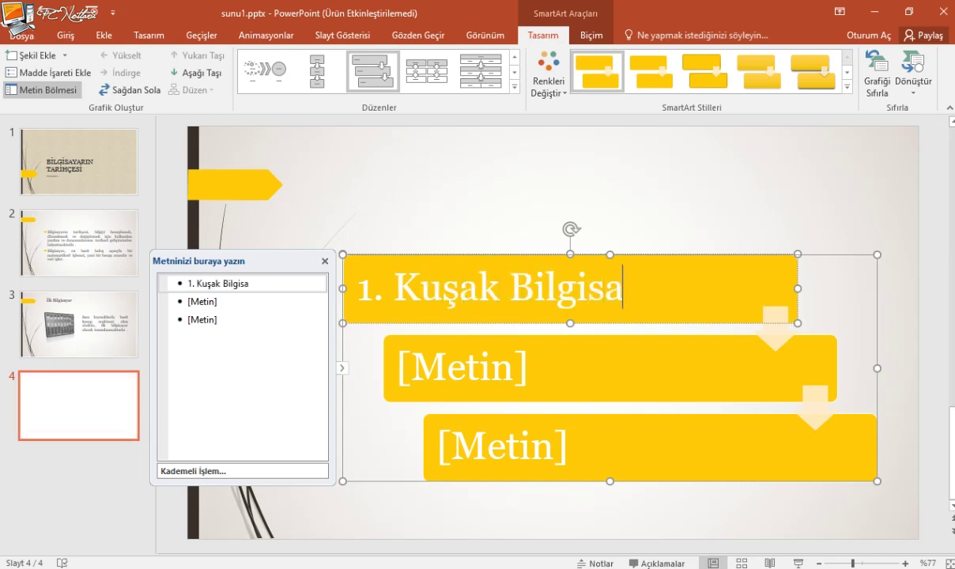
{"action": "type", "text": "yarlar"}
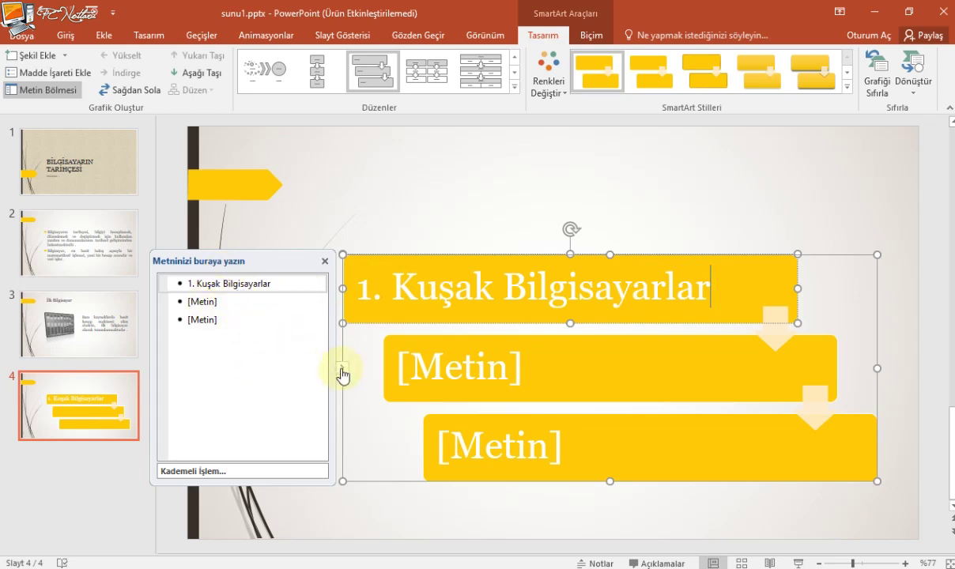
{"action": "left_click", "coordinate": [341, 370]}
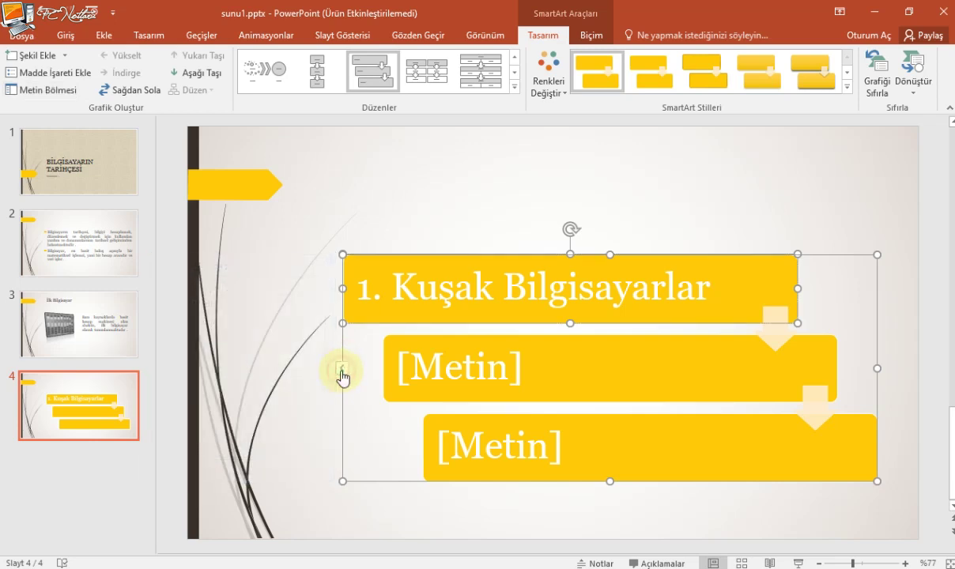
{"action": "left_click", "coordinate": [342, 372]}
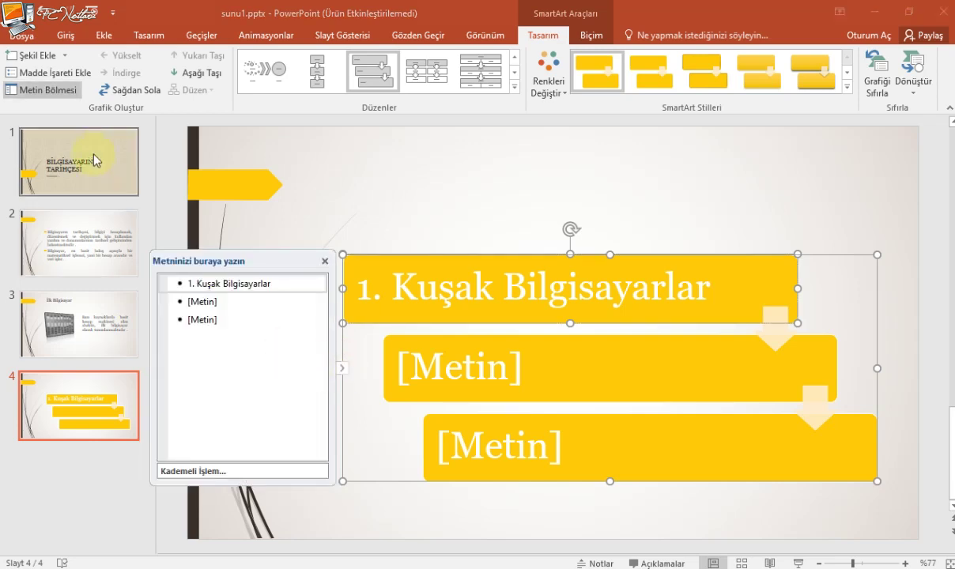
{"action": "left_click", "coordinate": [62, 92]}
{"action": "left_click", "coordinate": [62, 92]}
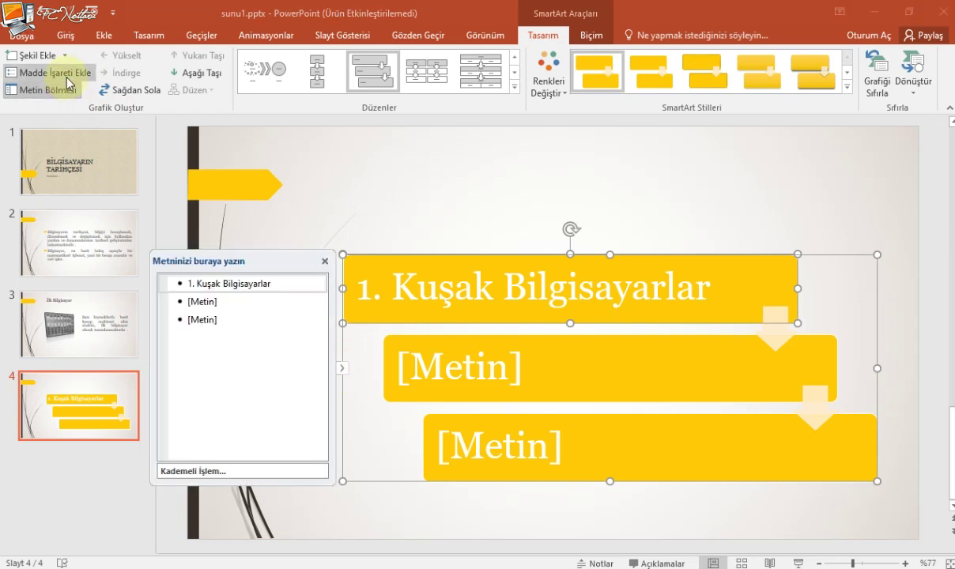
- Make the second item read '2. Kuşak Bilgisayarlar' with a capital B
{"action": "left_click", "coordinate": [209, 301]}
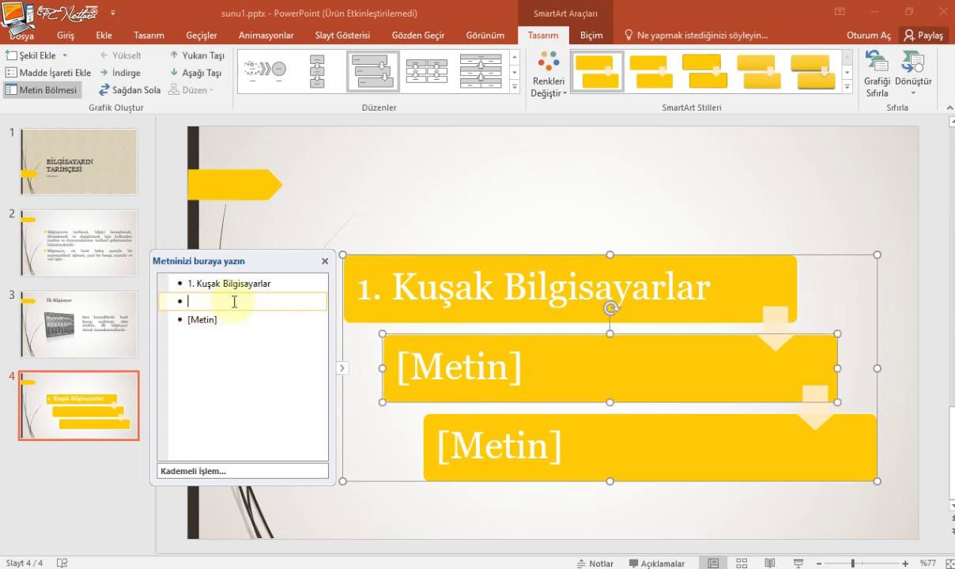
{"action": "type", "text": "2. "}
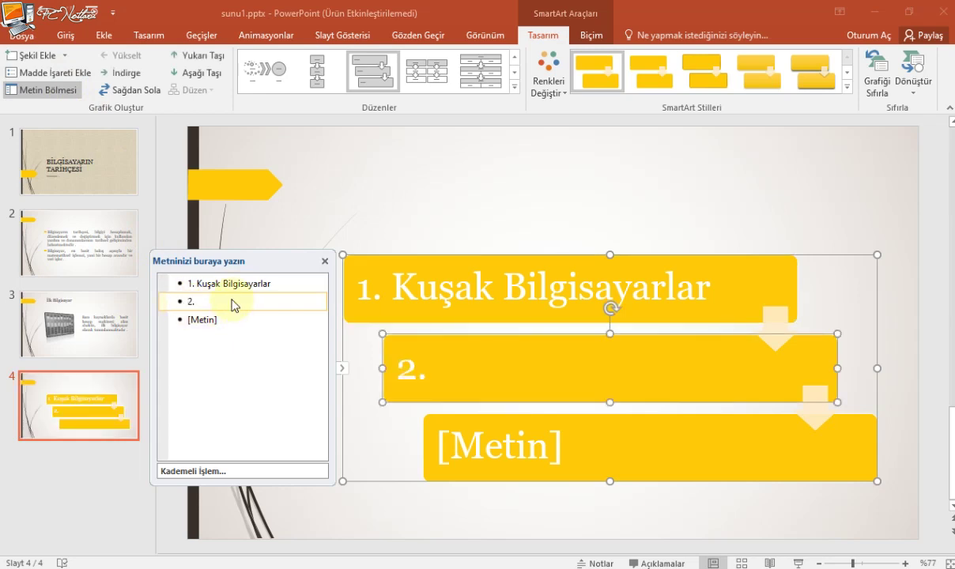
{"action": "type", "text": "K"}
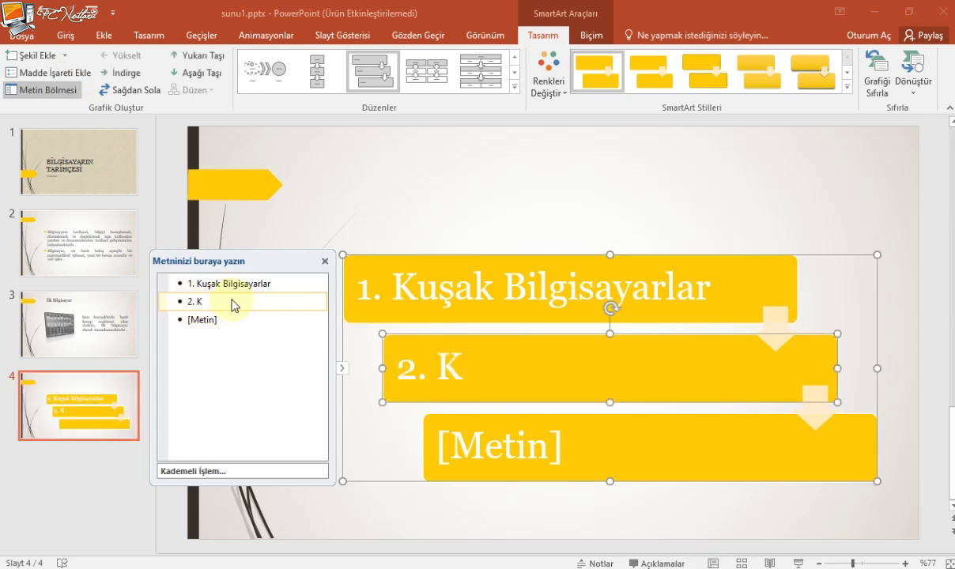
{"action": "type", "text": "ş"}
{"action": "key", "text": "BackSpace"}
{"action": "type", "text": "u"}
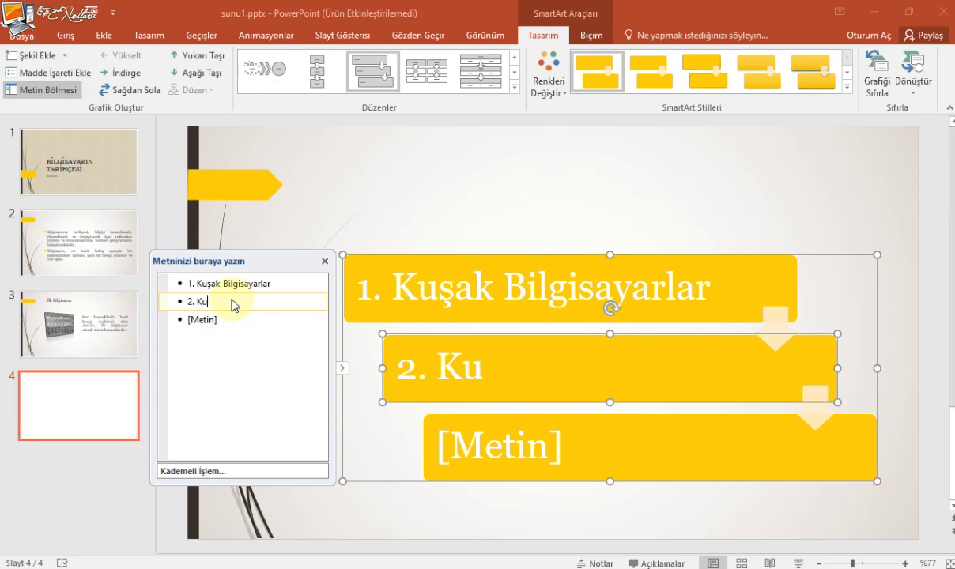
{"action": "type", "text": "şak bil"}
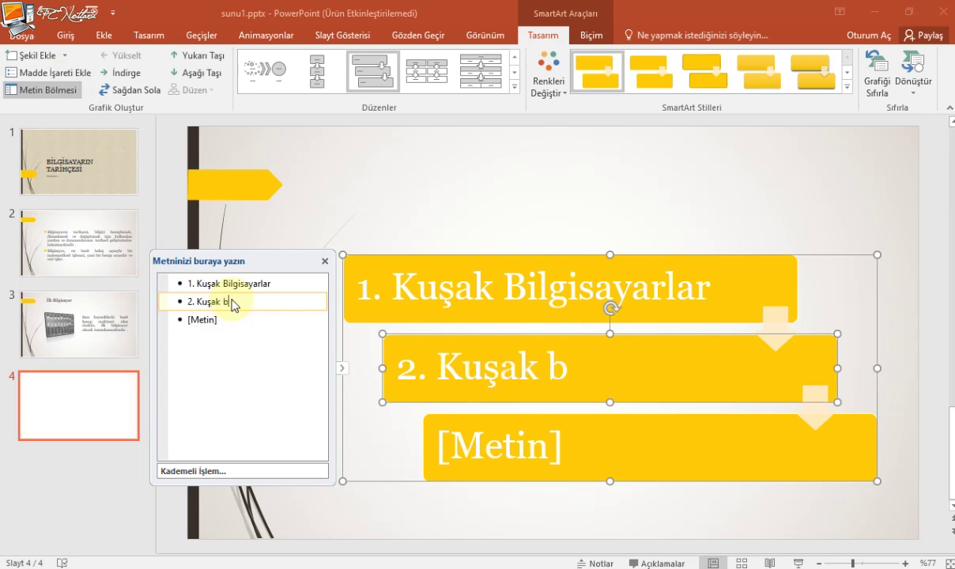
{"action": "type", "text": "gi"}
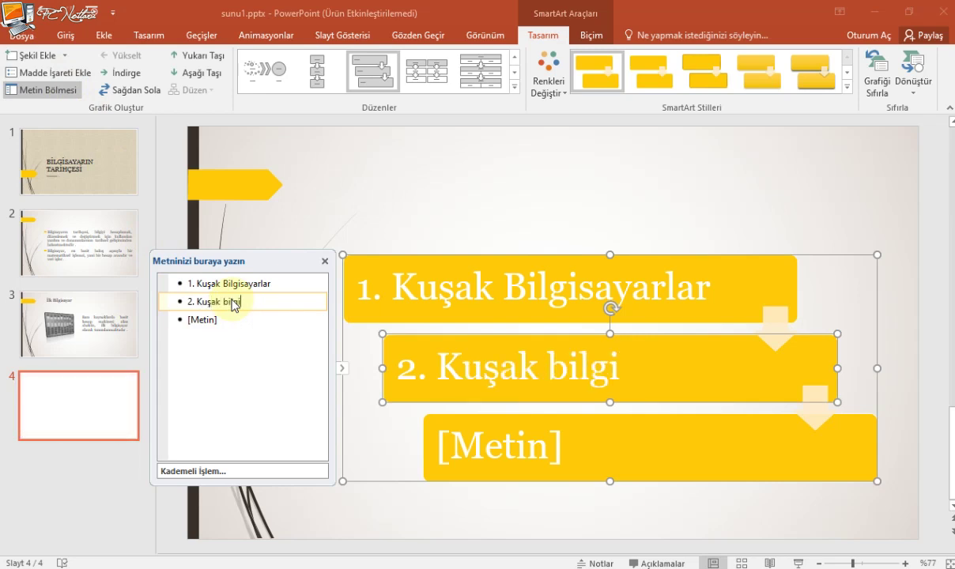
{"action": "type", "text": "sayarlar"}
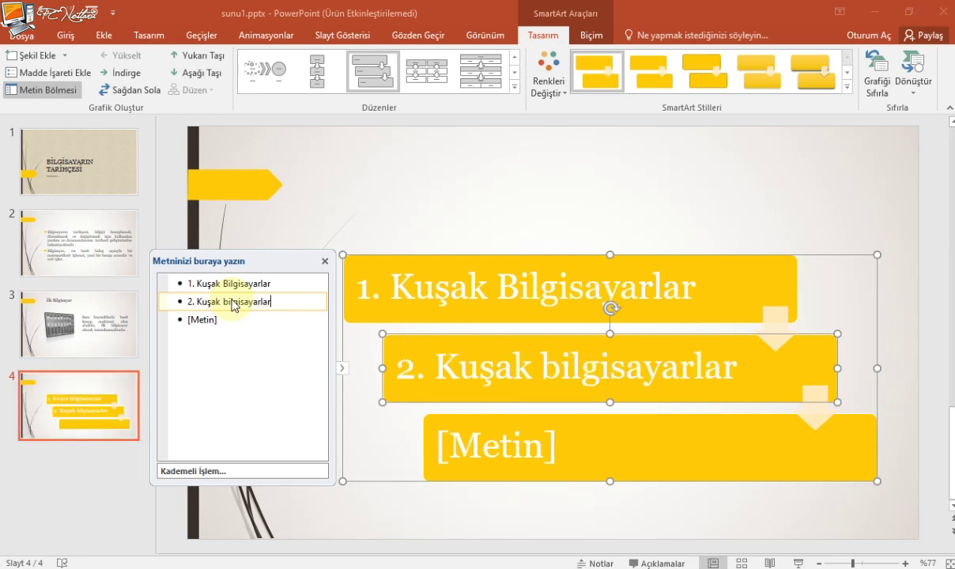
{"action": "left_click_drag", "start_coordinate": [541, 367], "coordinate": [560, 368]}
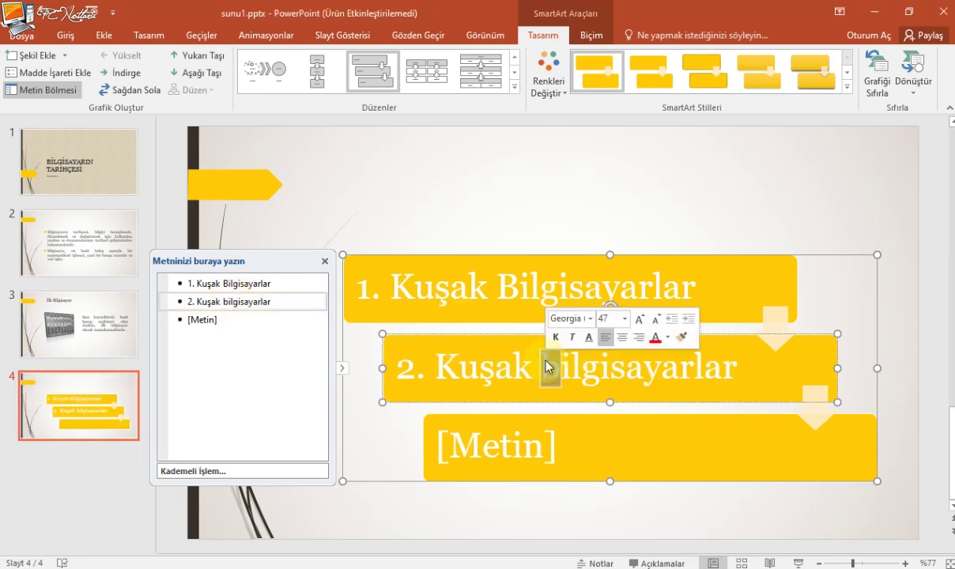
{"action": "type", "text": "B"}
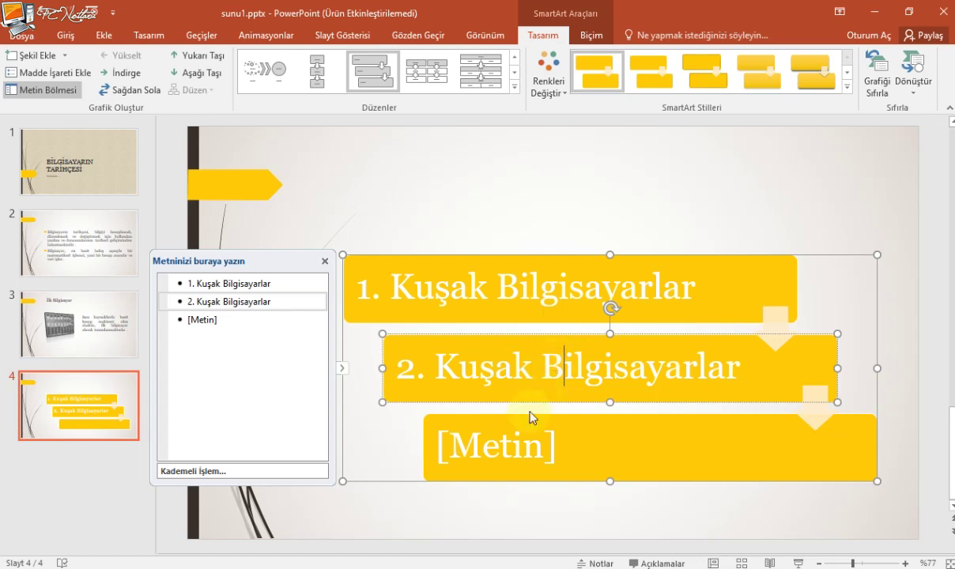
- Type '3. Kuşak Bilgisayarlar' into the empty third item
{"action": "left_click", "coordinate": [223, 321]}
{"action": "type", "text": "3."}
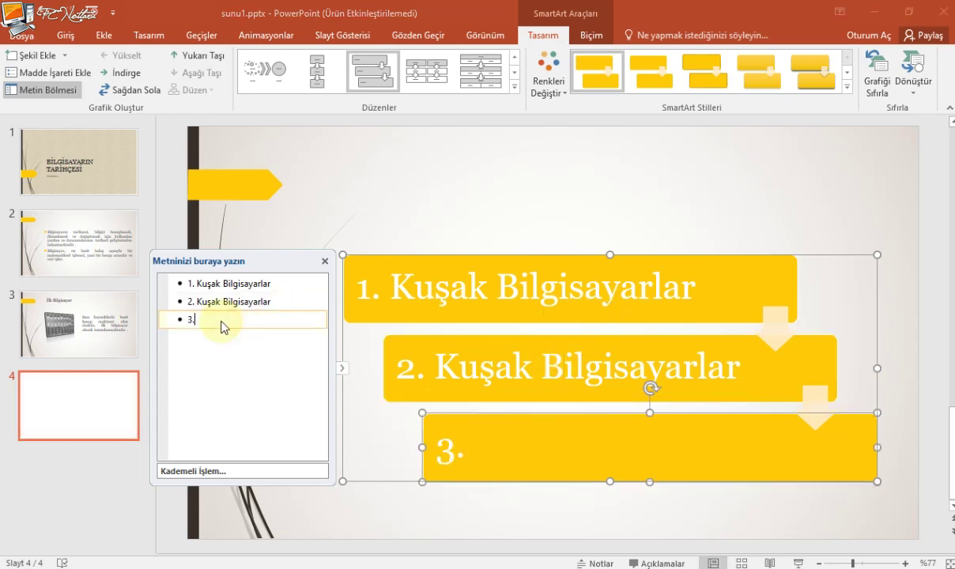
{"action": "type", "text": "K"}
{"action": "key", "text": "BackSpace"}
{"action": "type", "text": "Kuşak B"}
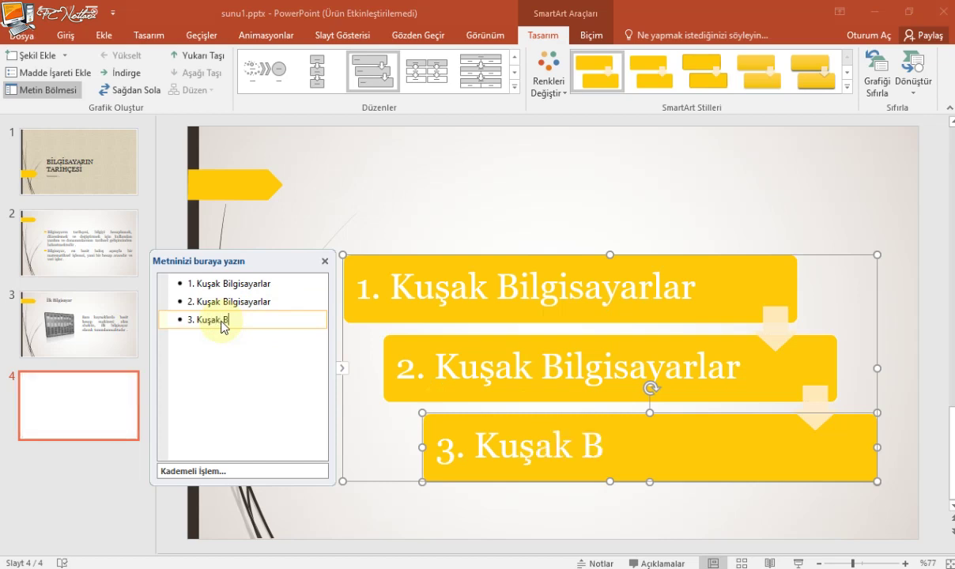
{"action": "type", "text": "ilgisaya"}
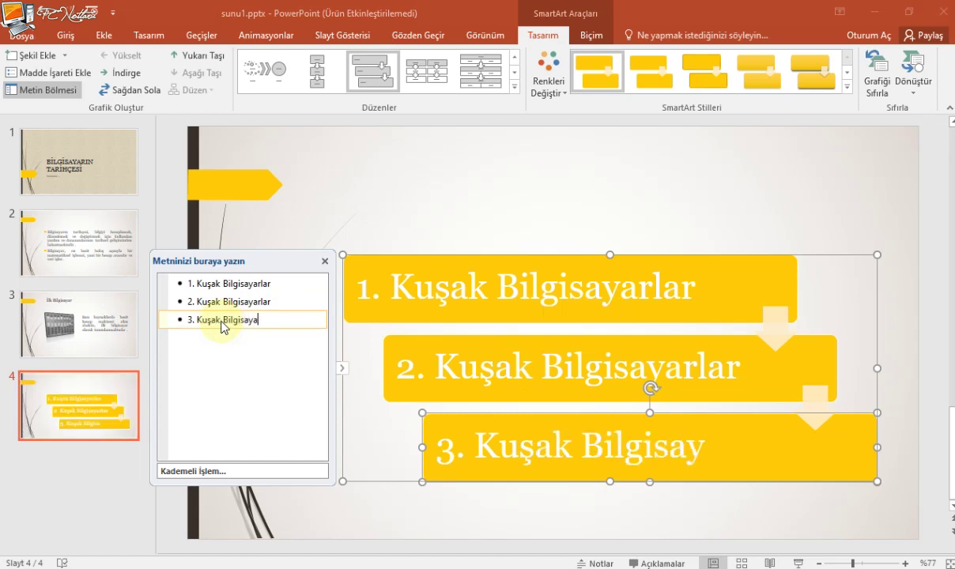
{"action": "type", "text": "rlar"}
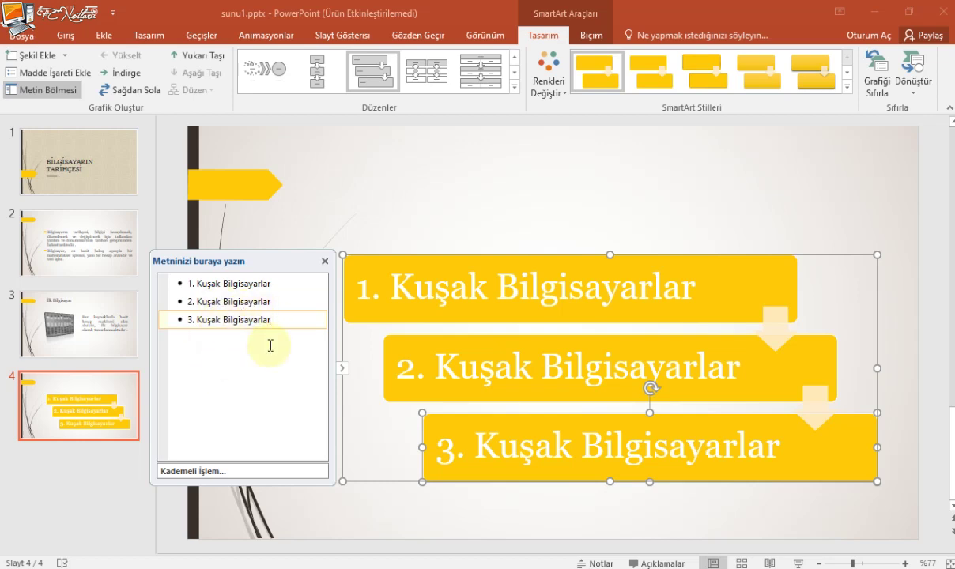
{"action": "right_click", "coordinate": [237, 317]}
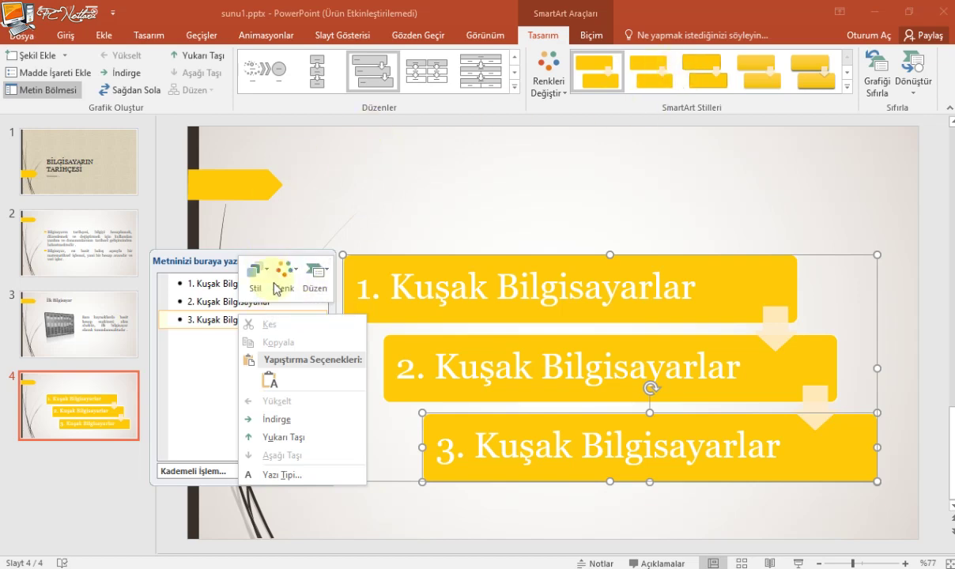
{"action": "left_click", "coordinate": [322, 283]}
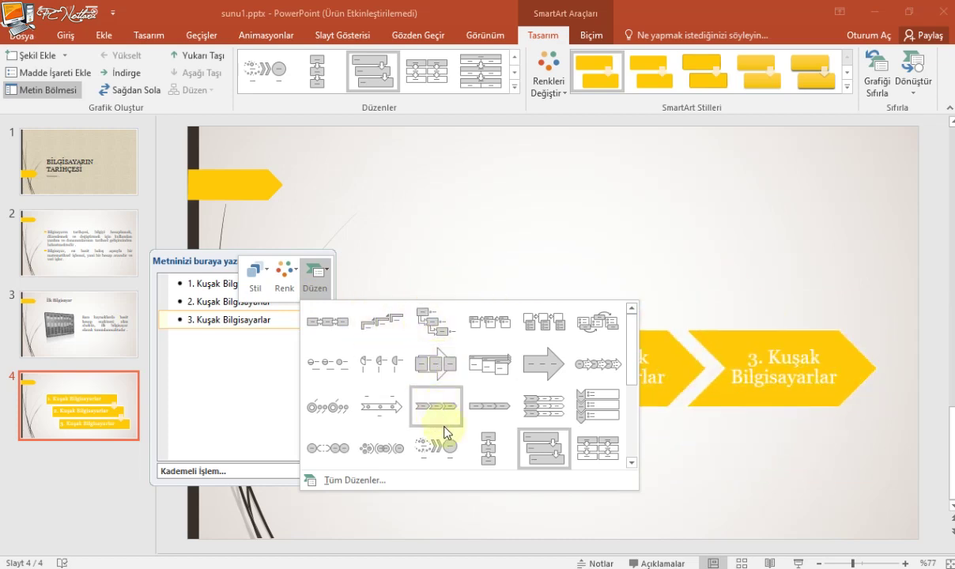
{"action": "left_click_drag", "start_coordinate": [631, 324], "coordinate": [628, 397]}
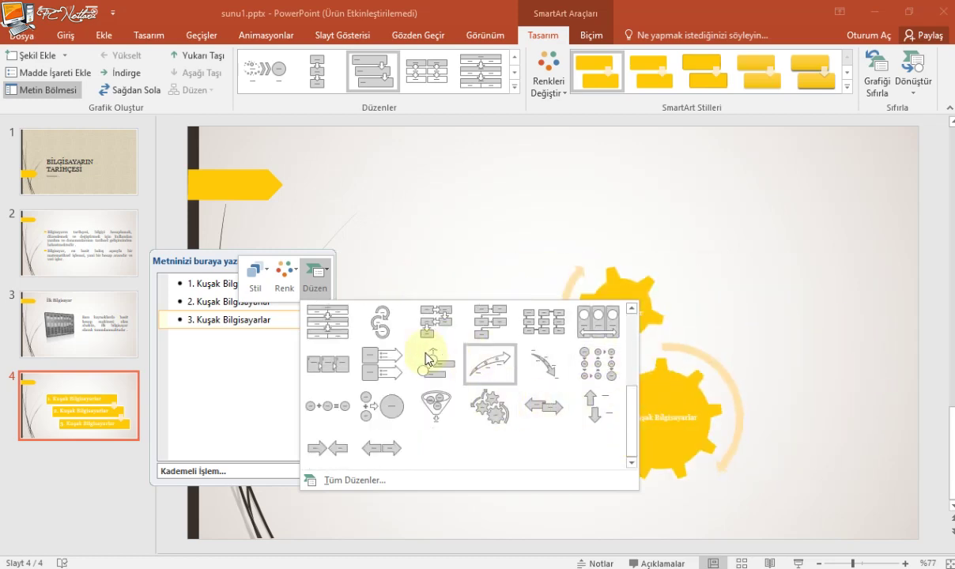
{"action": "left_click", "coordinate": [349, 480]}
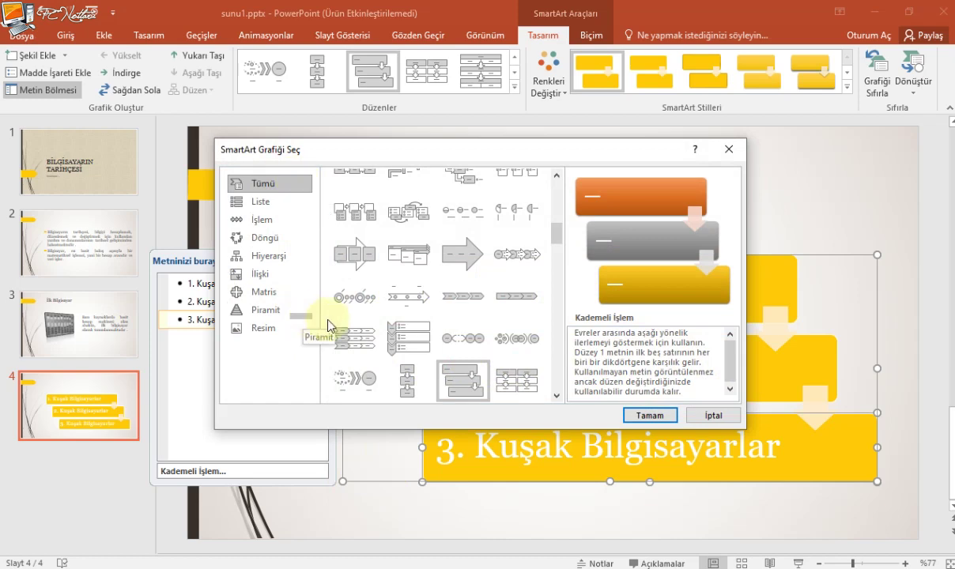
{"action": "left_click", "coordinate": [715, 417]}
- Browse the SmartArt colour sets without applying any, then bring up the Stil gallery
{"action": "right_click", "coordinate": [233, 321]}
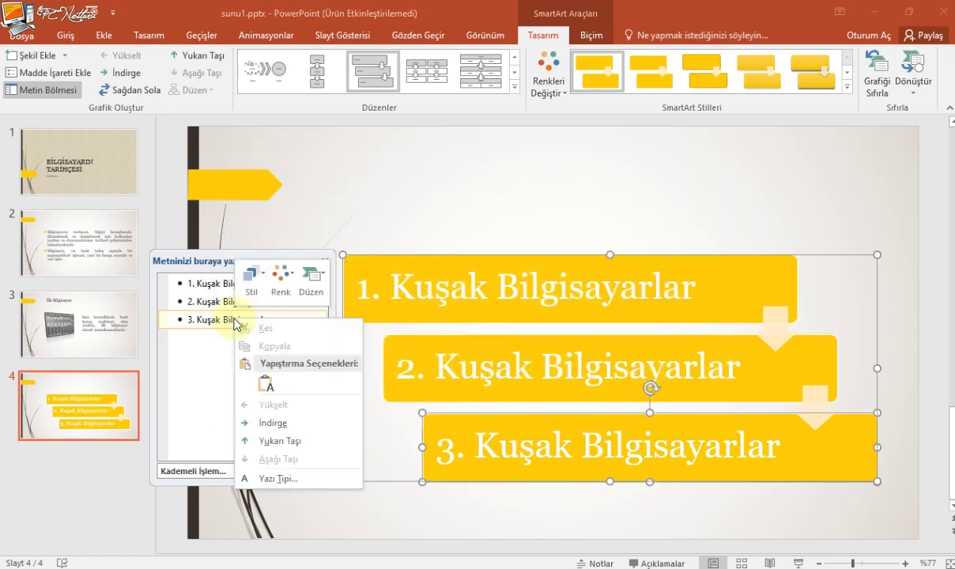
{"action": "left_click", "coordinate": [280, 278]}
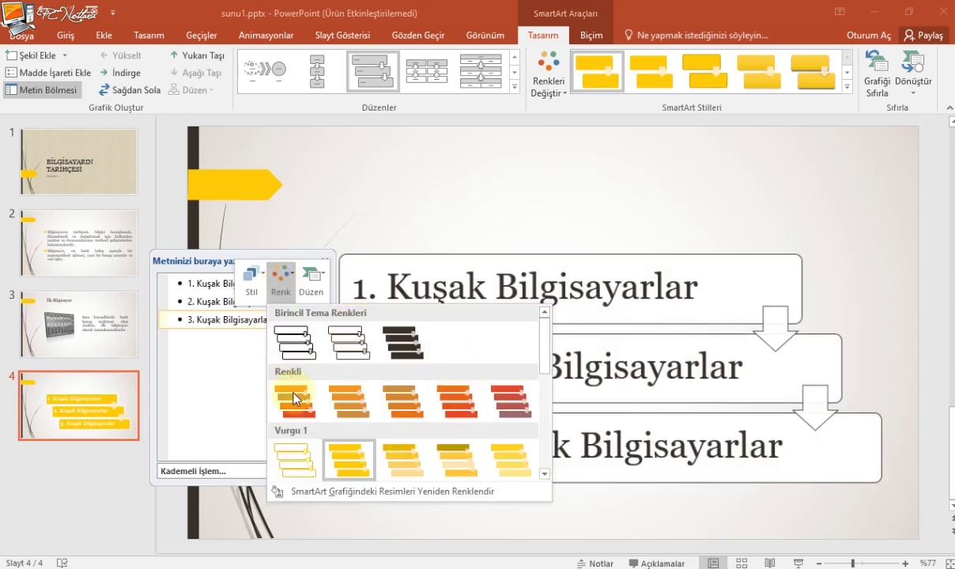
{"action": "left_click_drag", "start_coordinate": [546, 348], "coordinate": [552, 457]}
{"action": "scroll", "coordinate": [542, 399], "scroll_direction": "down", "scroll_amount": 1}
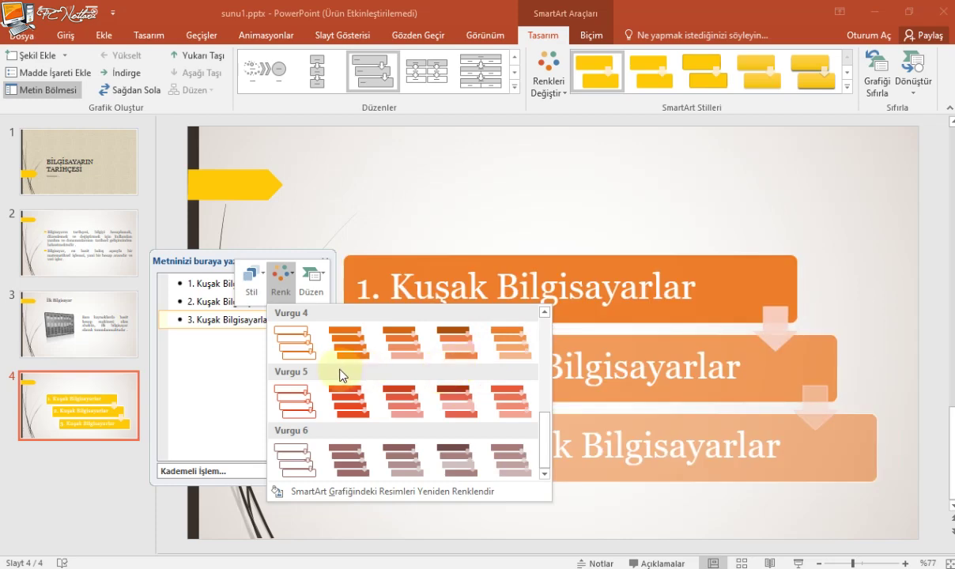
{"action": "left_click", "coordinate": [259, 292]}
{"action": "left_click", "coordinate": [263, 289]}
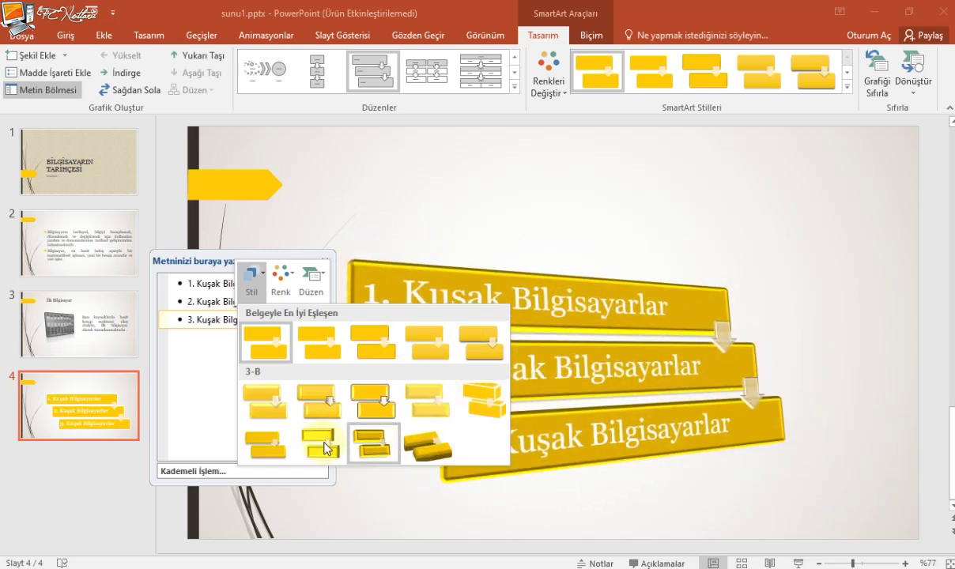
- Add a shape after the last item with Sonuna Şekil Ekle and type '4. Kuşak Bilgisayarlar'
{"action": "left_click", "coordinate": [213, 390]}
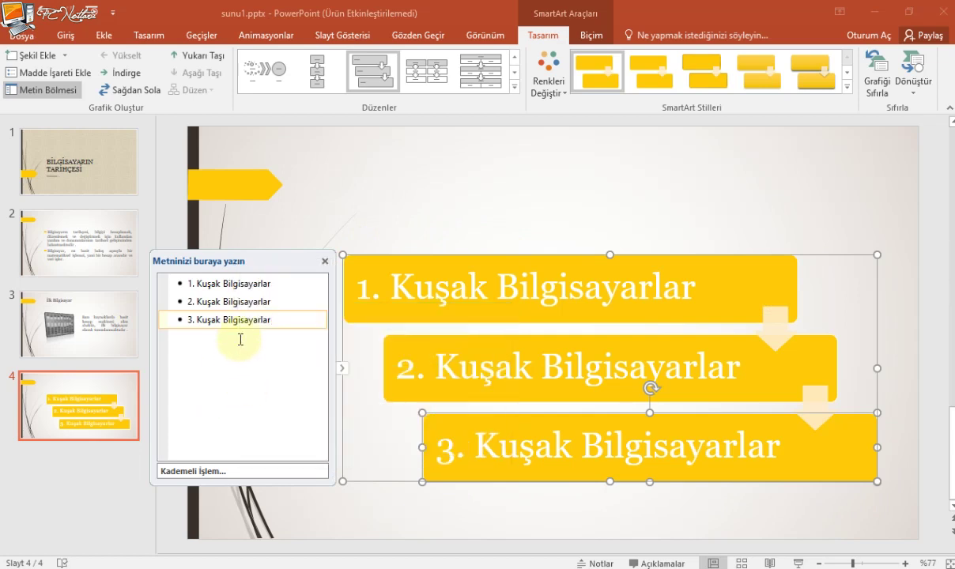
{"action": "left_click", "coordinate": [241, 334]}
{"action": "left_click", "coordinate": [64, 57]}
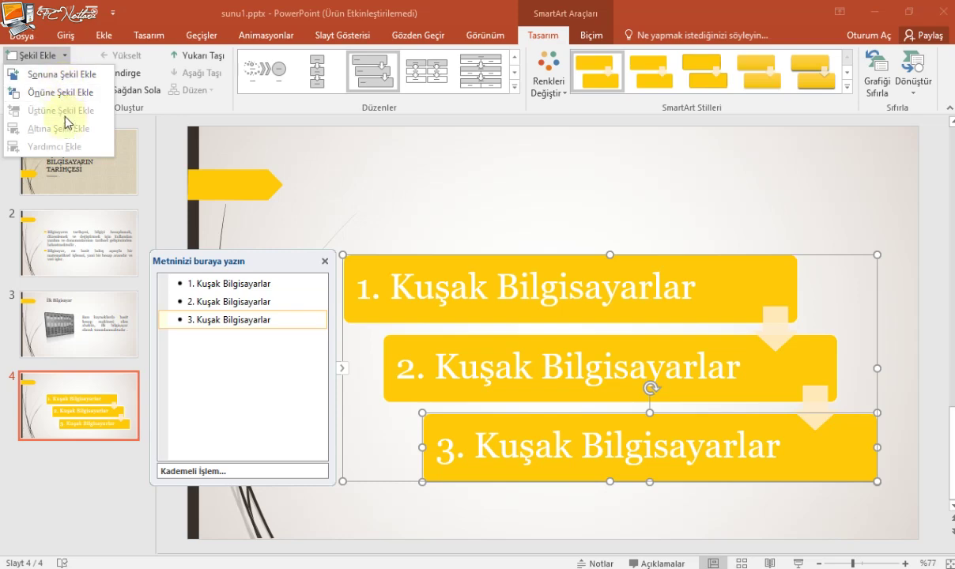
{"action": "left_click", "coordinate": [63, 74]}
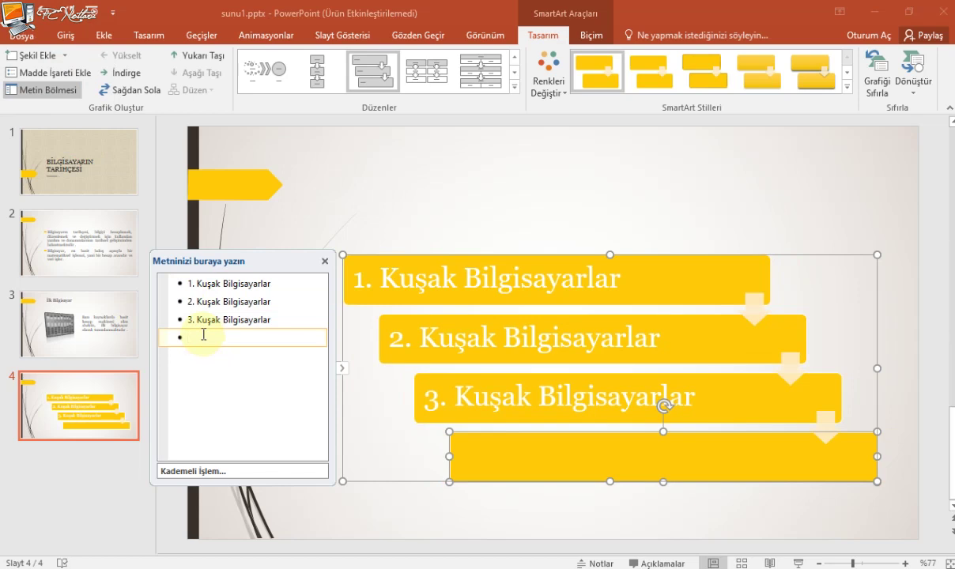
{"action": "type", "text": "4. K"}
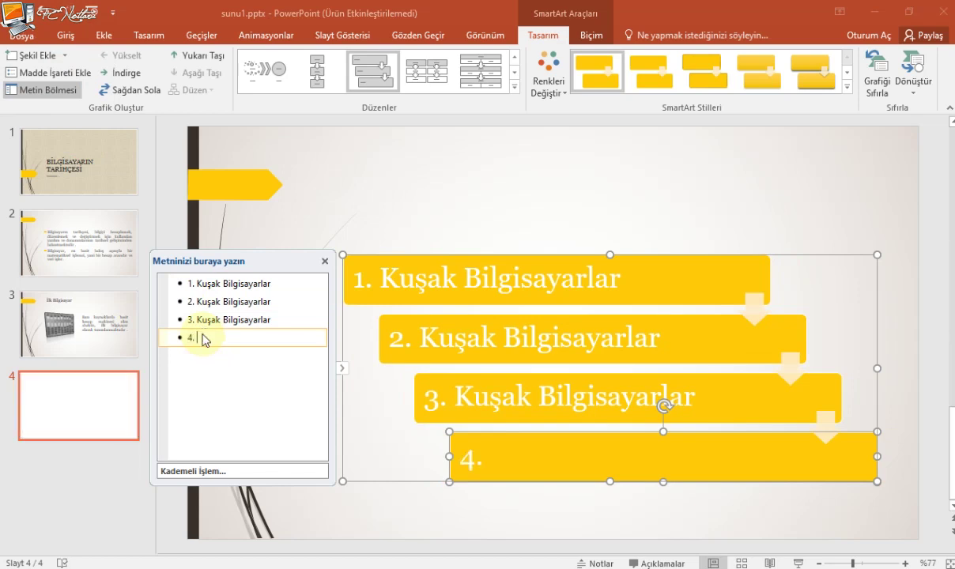
{"action": "type", "text": "uşak"}
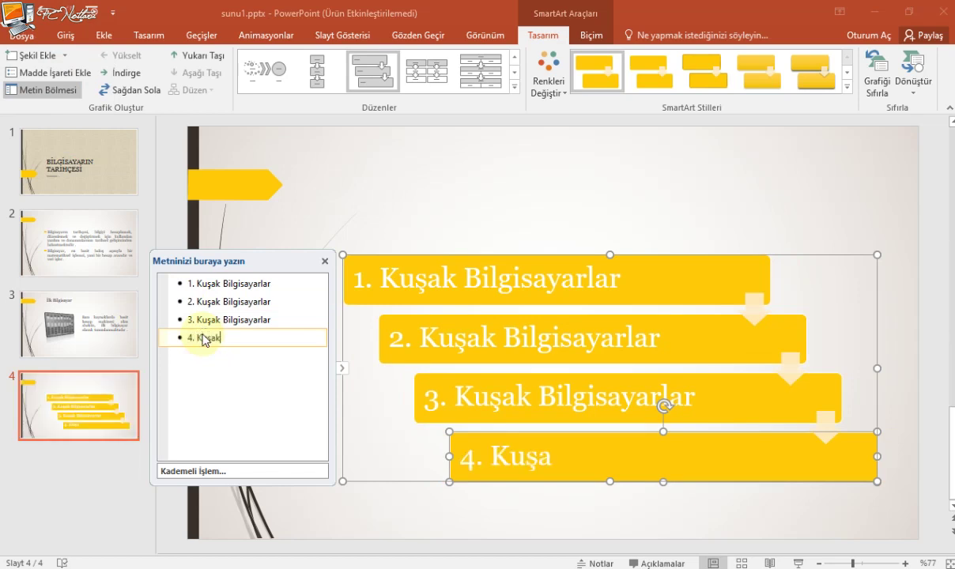
{"action": "type", "text": " bil"}
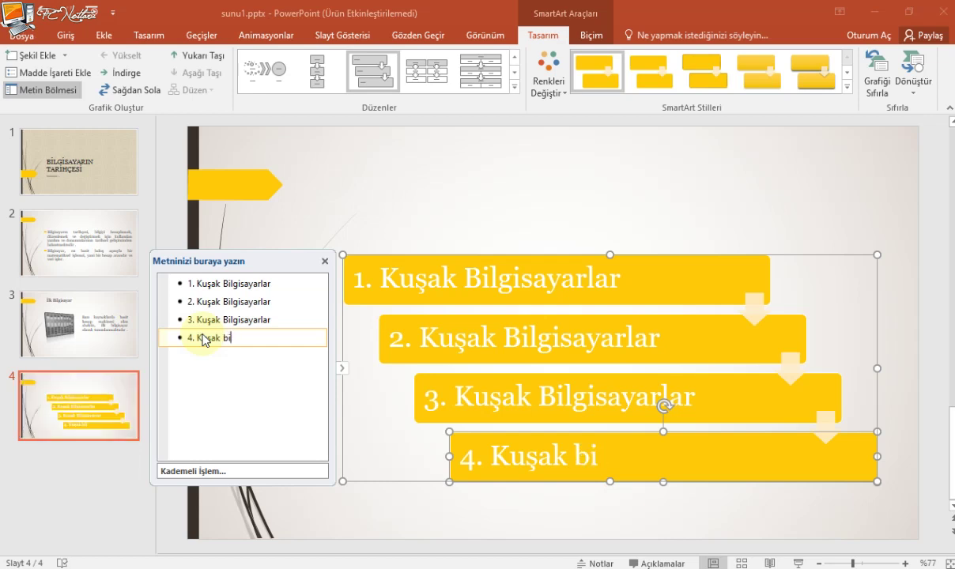
{"action": "key", "text": "BackSpace"}
{"action": "key", "text": "BackSpace"}
{"action": "type", "text": "Bil"}
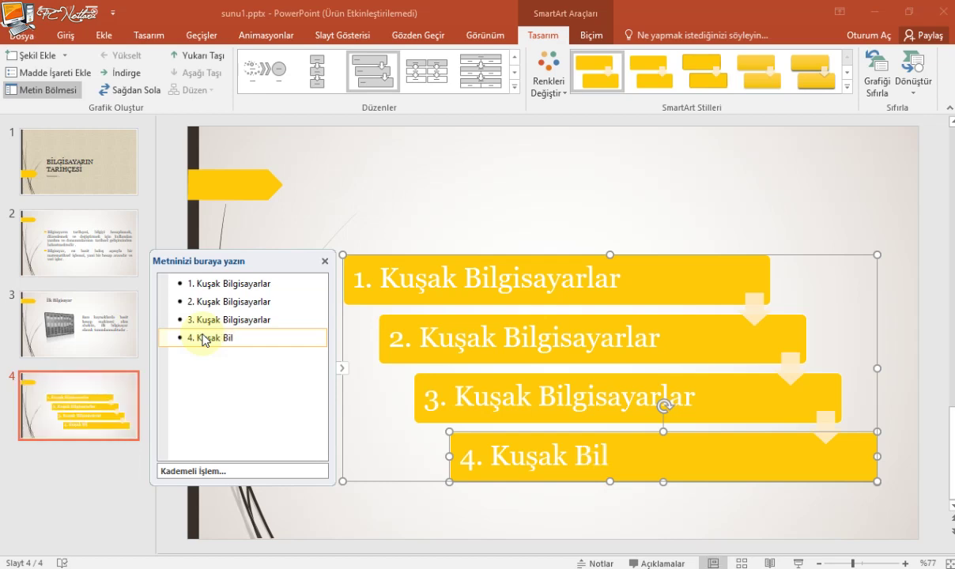
{"action": "type", "text": "gisayarlar"}
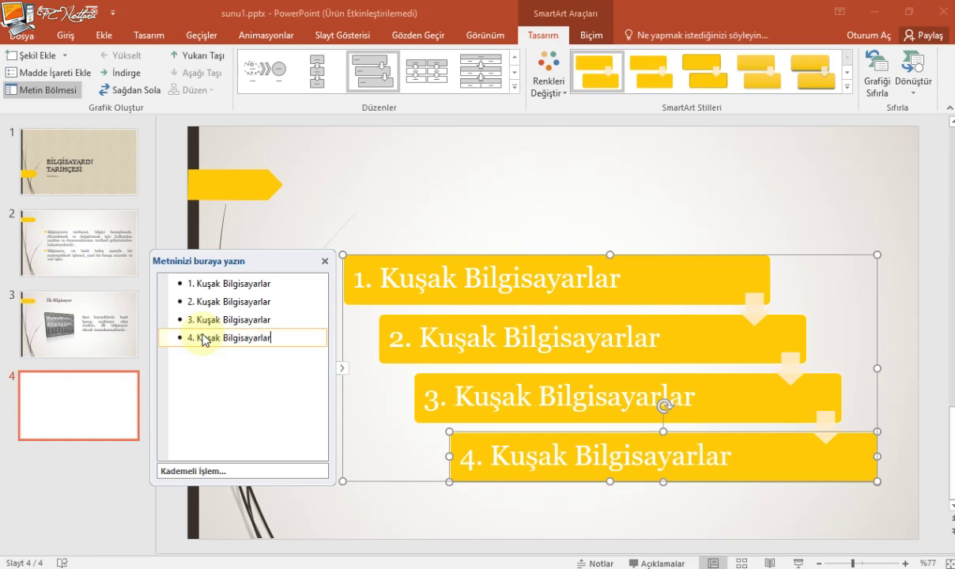
- Add a fifth item '5. gdfdfsdf', move it up two places, then back to last
{"action": "left_click", "coordinate": [49, 59]}
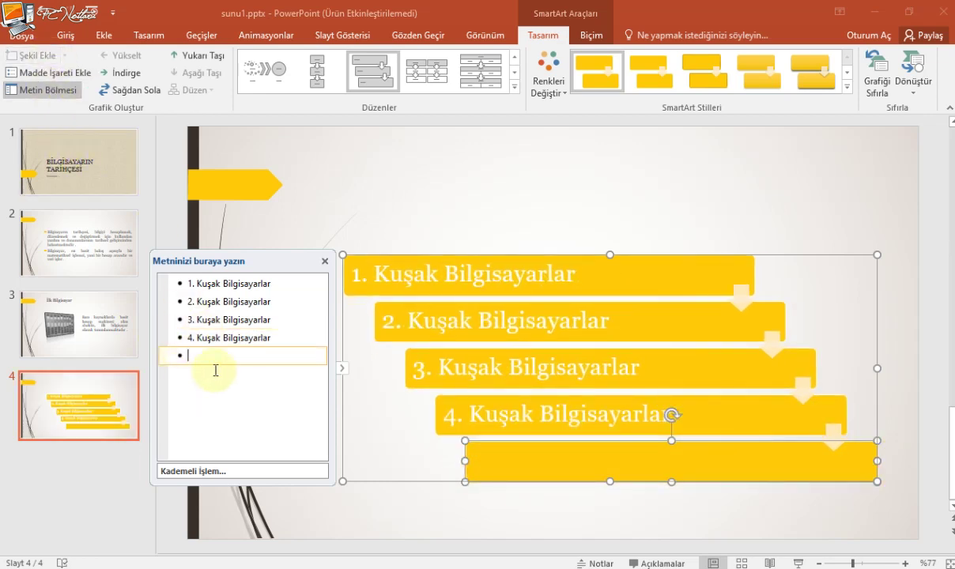
{"action": "type", "text": "5."}
{"action": "type", "text": " gdfdfsdf"}
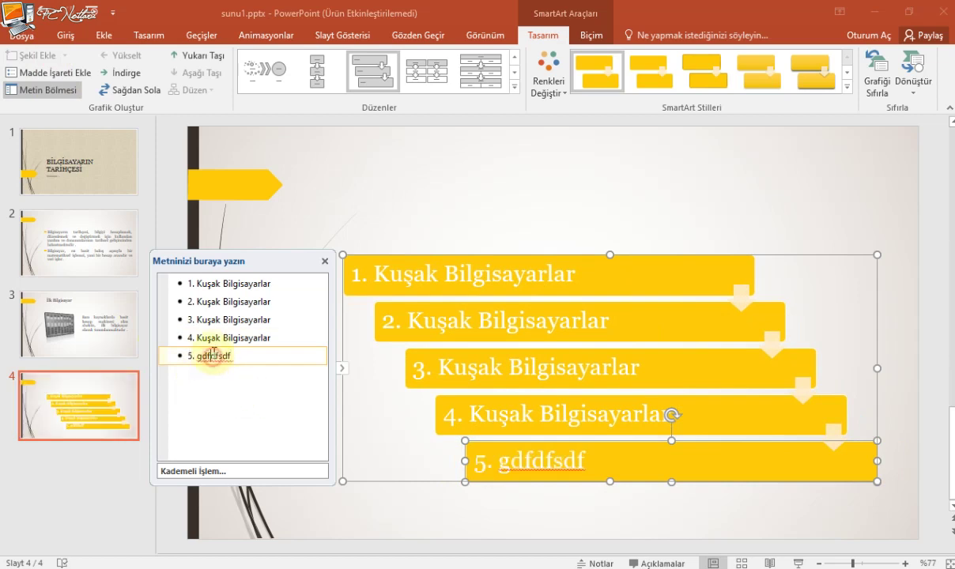
{"action": "left_click", "coordinate": [202, 337]}
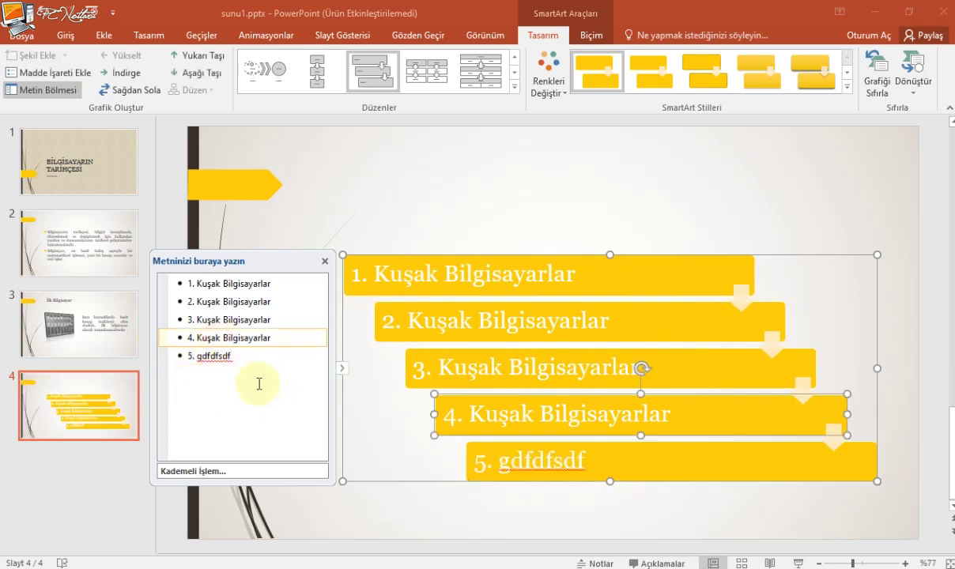
{"action": "left_click", "coordinate": [233, 356]}
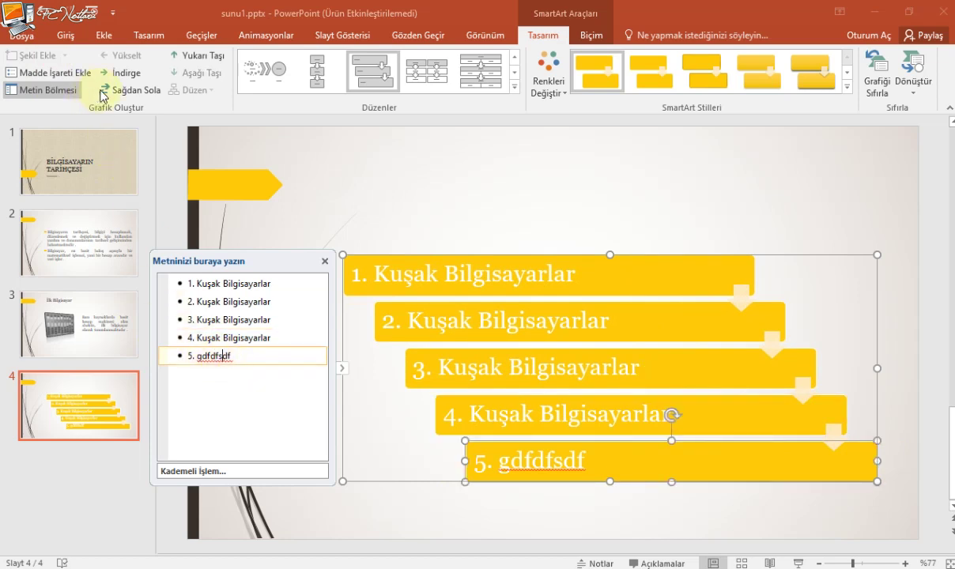
{"action": "left_click", "coordinate": [198, 55]}
{"action": "left_click", "coordinate": [198, 55]}
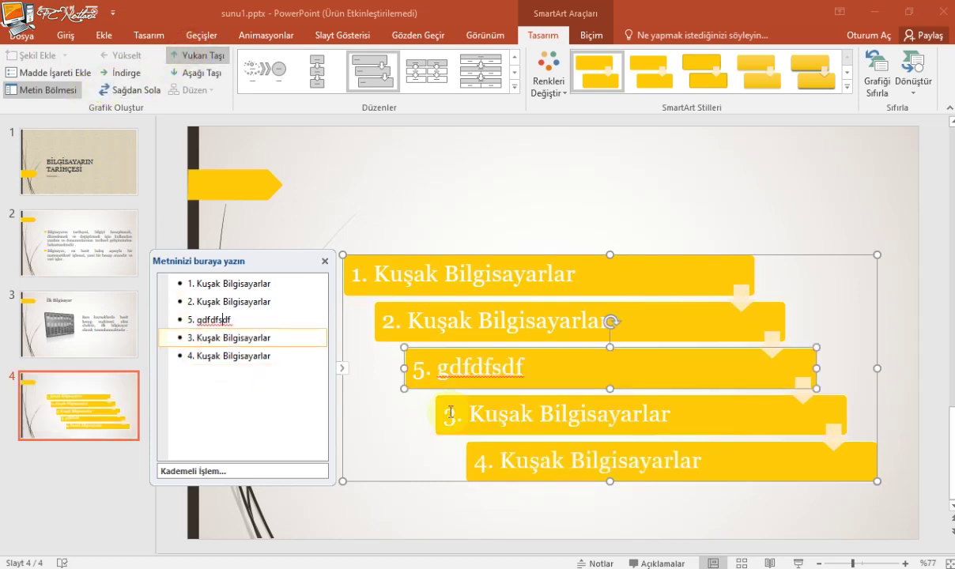
{"action": "left_click", "coordinate": [198, 72]}
{"action": "left_click", "coordinate": [197, 72]}
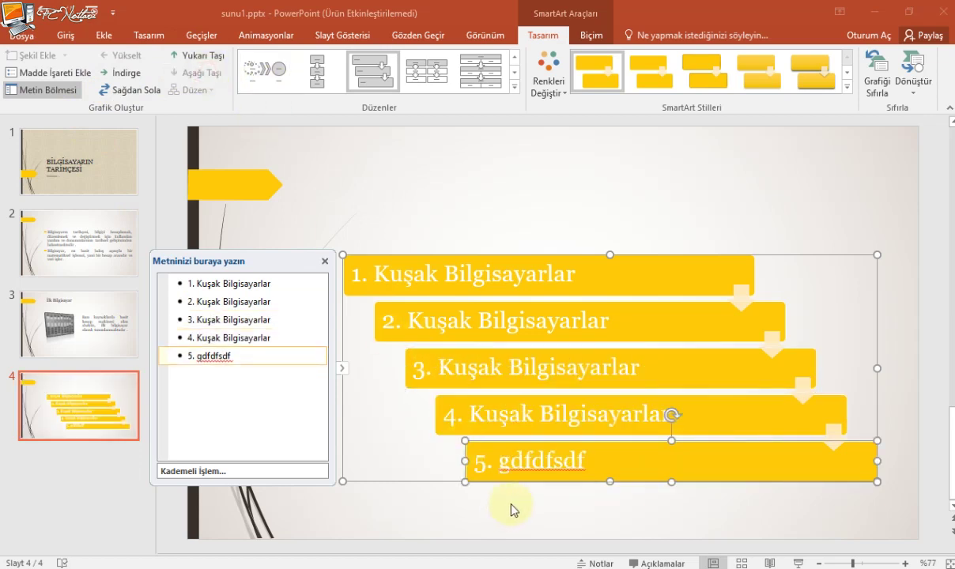
{"action": "left_click", "coordinate": [242, 396]}
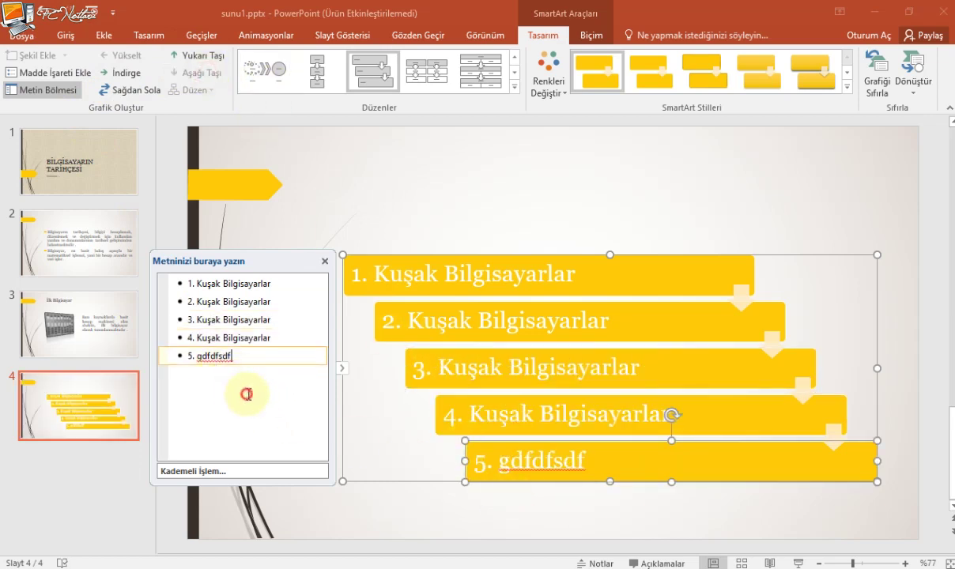
- Delete the fifth shape, undo, then clear its text and remove the empty bullet
{"action": "left_click", "coordinate": [617, 445]}
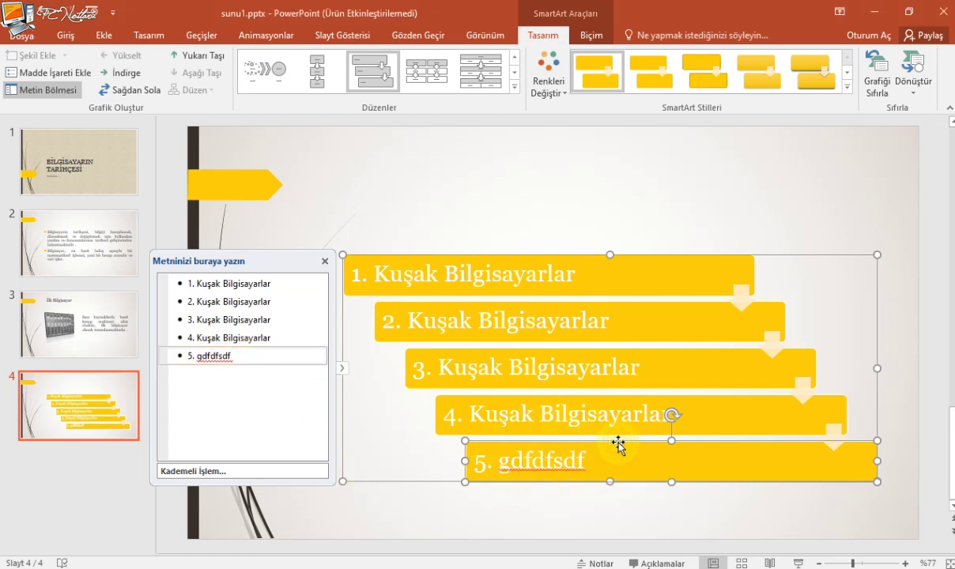
{"action": "key", "text": "Delete"}
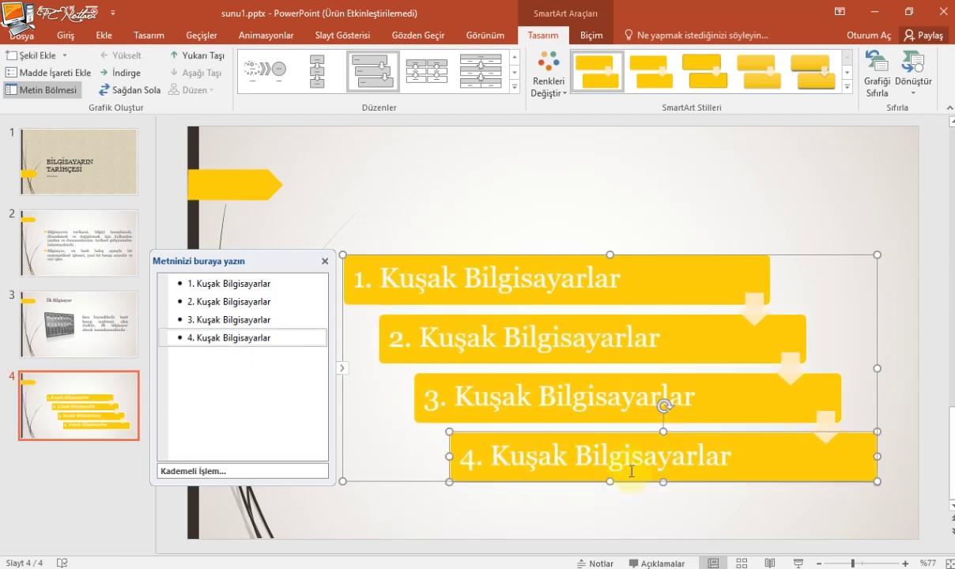
{"action": "key", "text": "ctrl+z"}
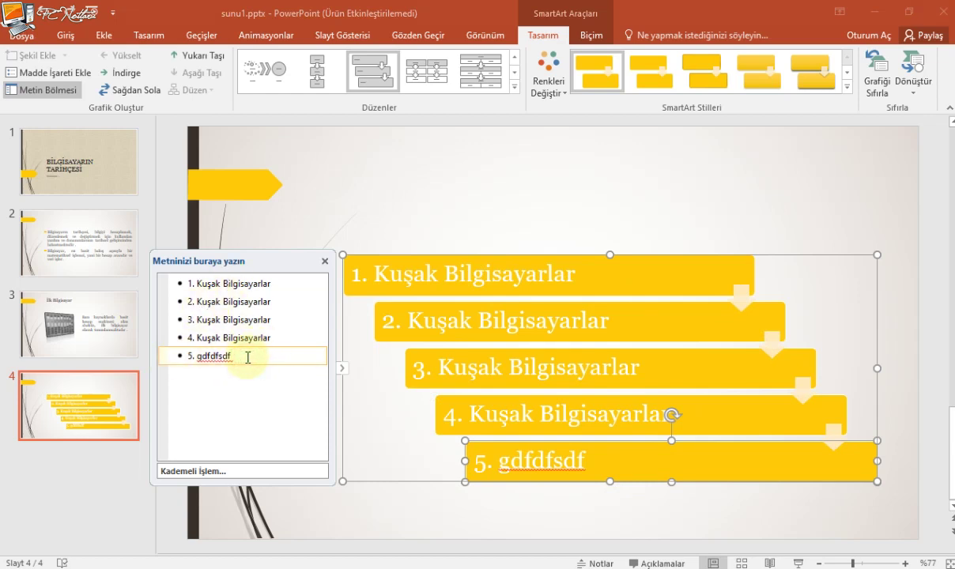
{"action": "key", "text": "BackSpace"}
{"action": "key", "text": "BackSpace"}
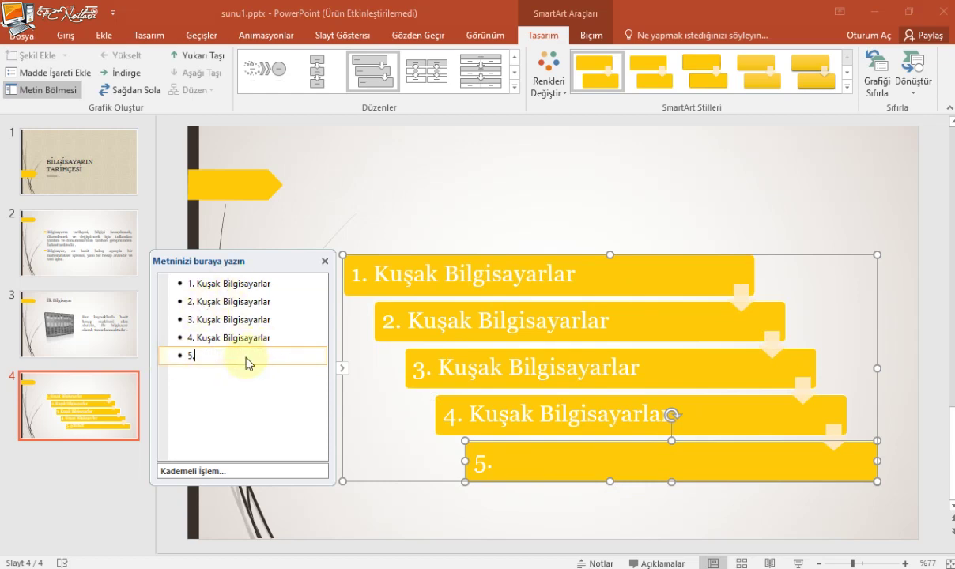
{"action": "key", "text": "BackSpace"}
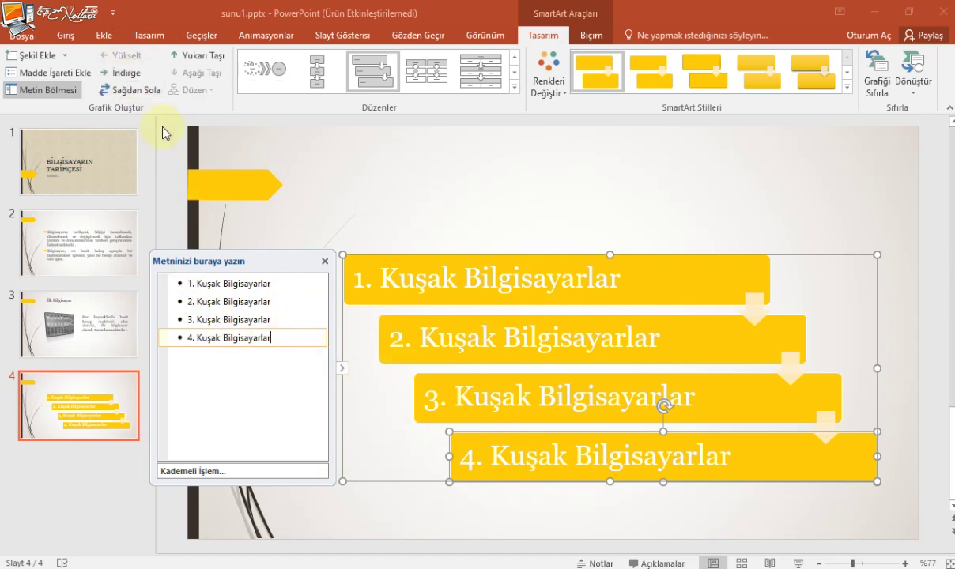
- Demote item 3 and promote it back to level one, then close the Metin Bölmesi pane
{"action": "left_click", "coordinate": [475, 378]}
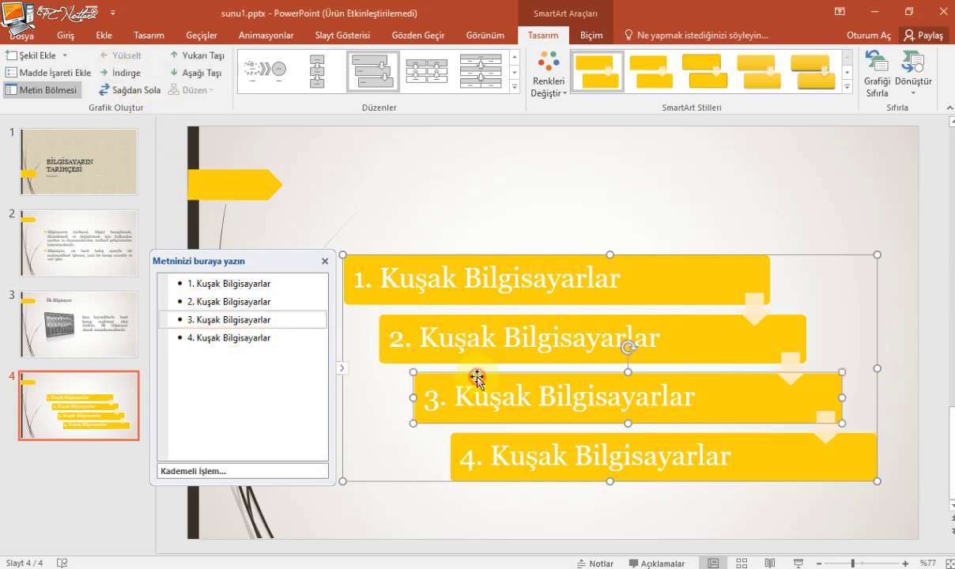
{"action": "left_click", "coordinate": [129, 73]}
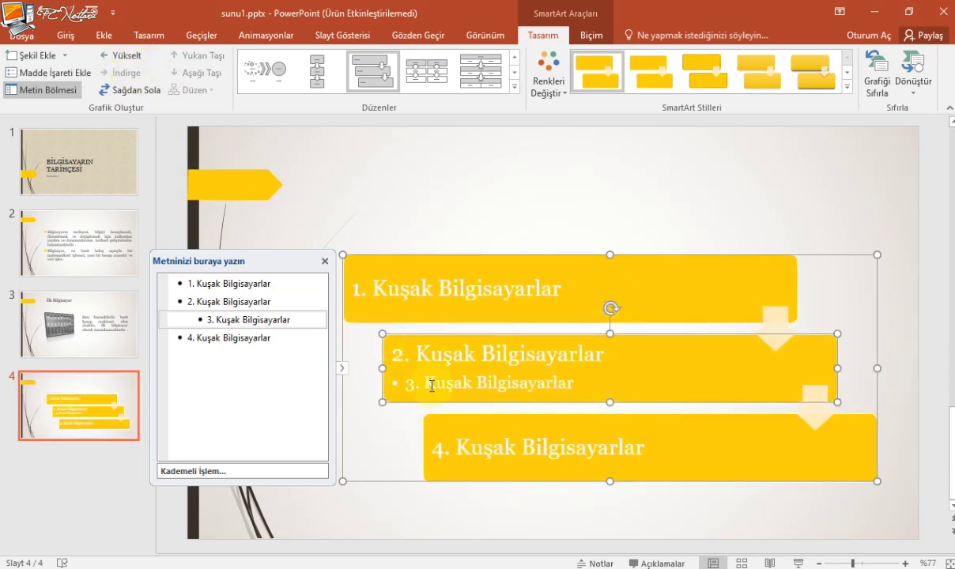
{"action": "left_click", "coordinate": [120, 55]}
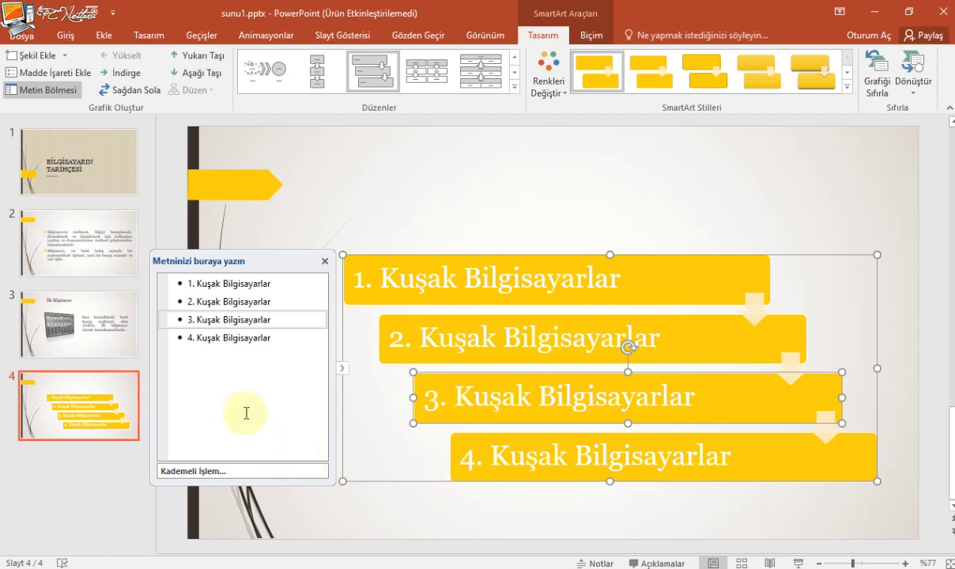
{"action": "left_click", "coordinate": [335, 367]}
{"action": "left_click", "coordinate": [341, 369]}
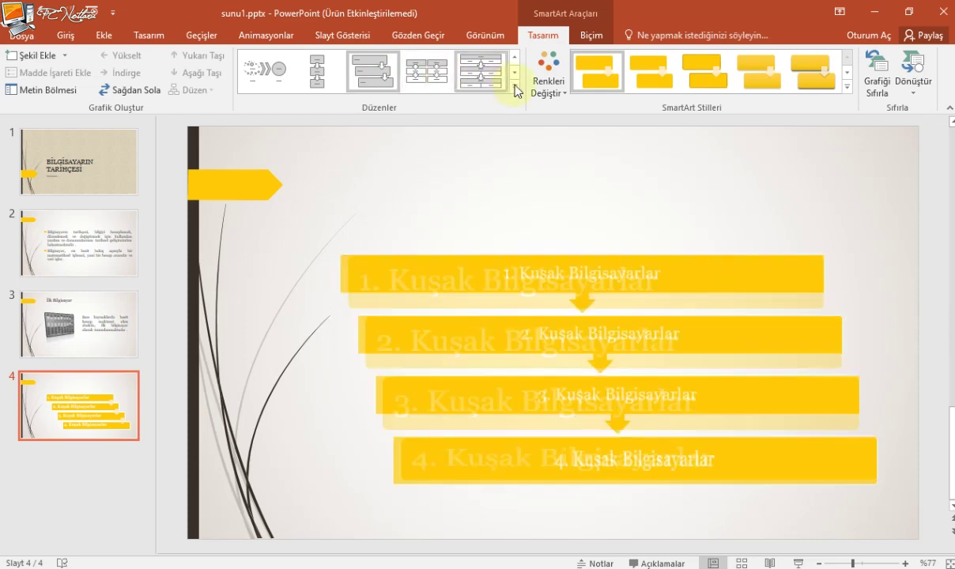
{"action": "left_click", "coordinate": [515, 92]}
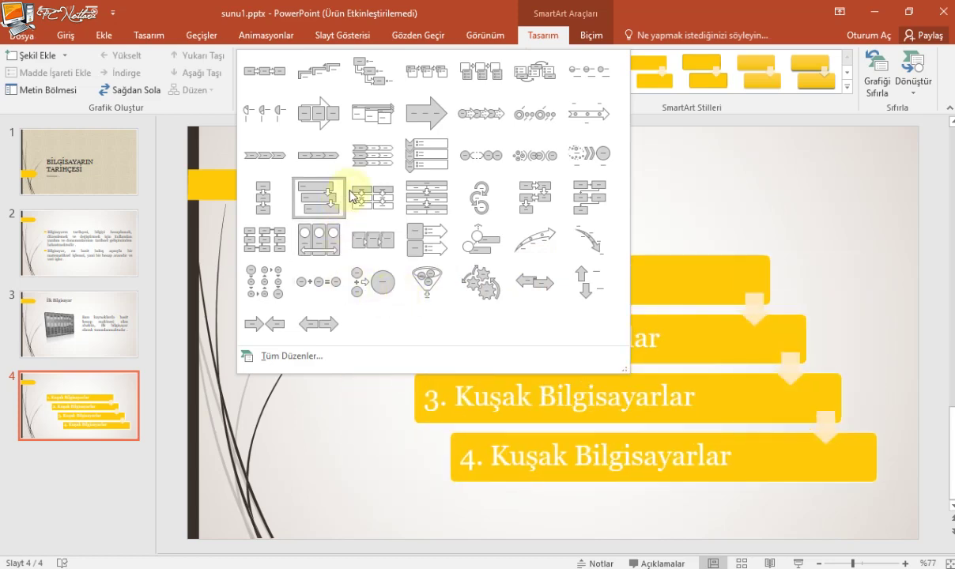
{"action": "left_click", "coordinate": [283, 359]}
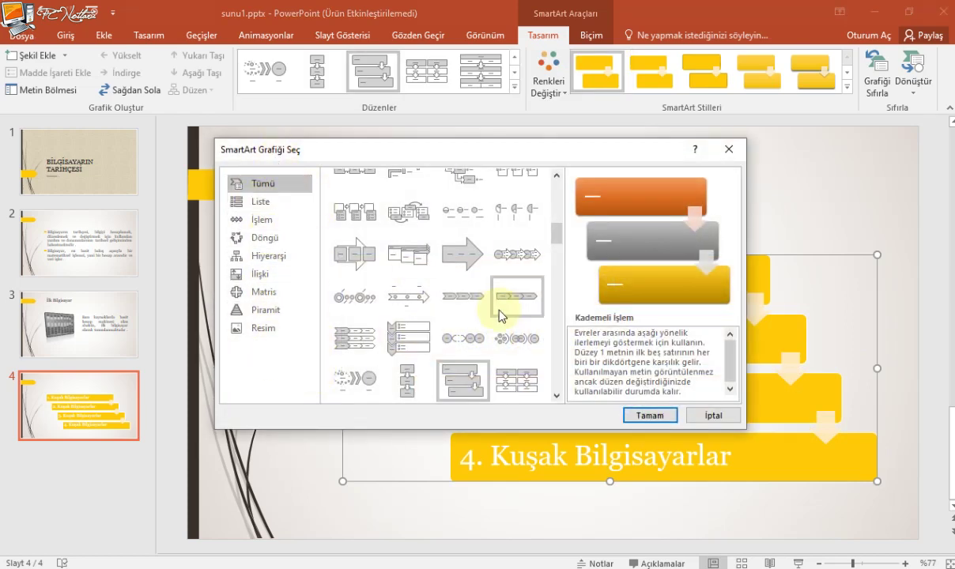
{"action": "left_click", "coordinate": [713, 415]}
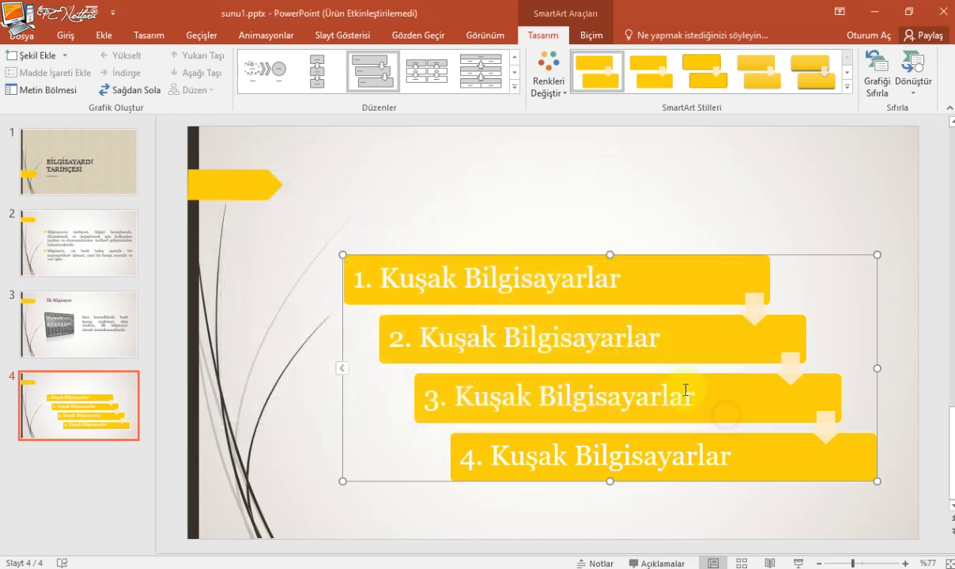
- Apply the last red Renkli colour scheme and the 3-B Metalik Görünüm style to the SmartArt
{"action": "left_click", "coordinate": [556, 98]}
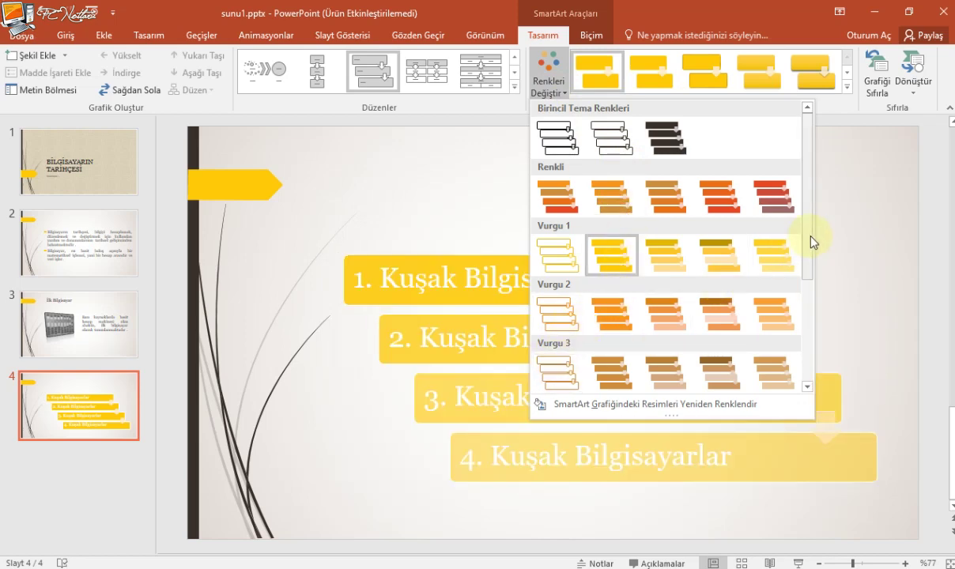
{"action": "left_click_drag", "start_coordinate": [807, 243], "coordinate": [807, 200]}
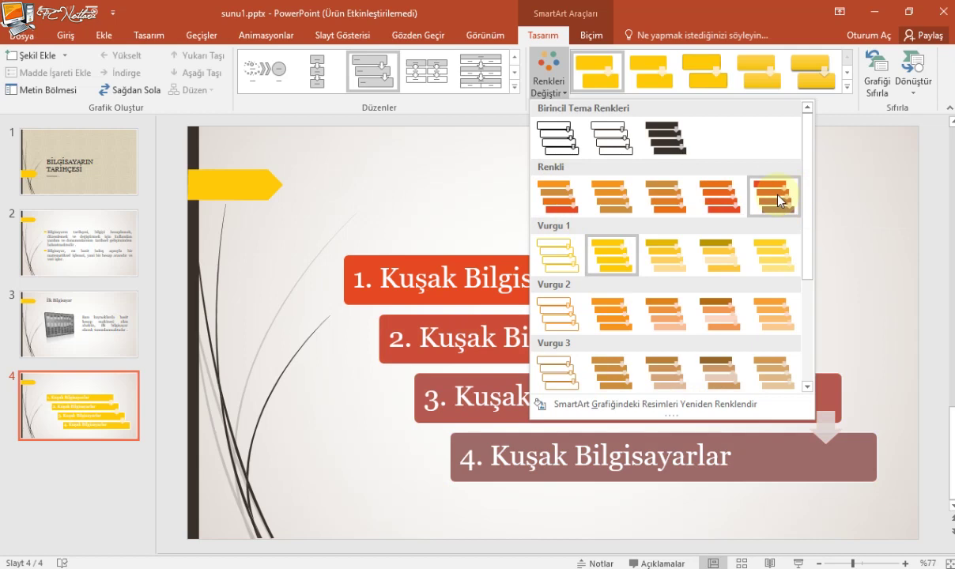
{"action": "left_click", "coordinate": [776, 198]}
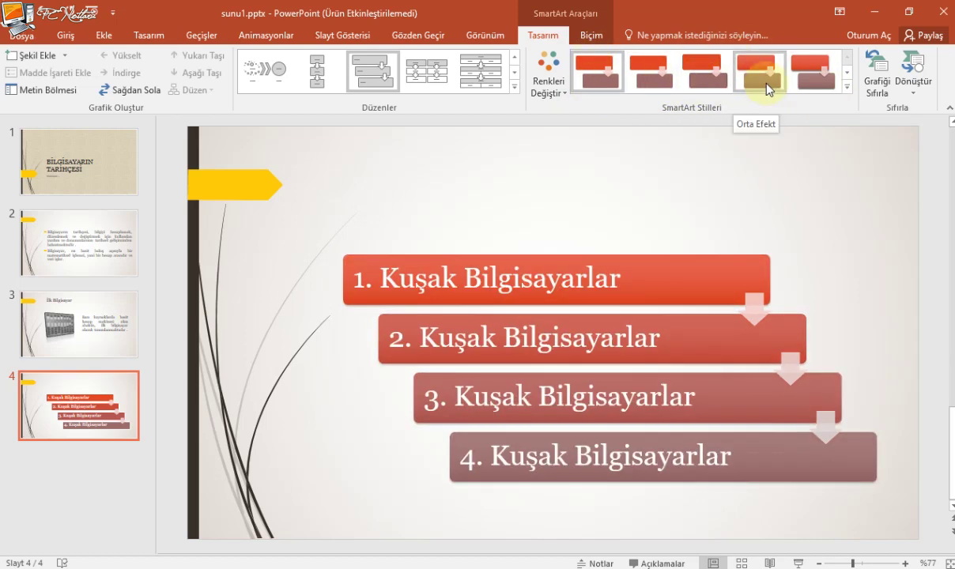
{"action": "left_click", "coordinate": [845, 88]}
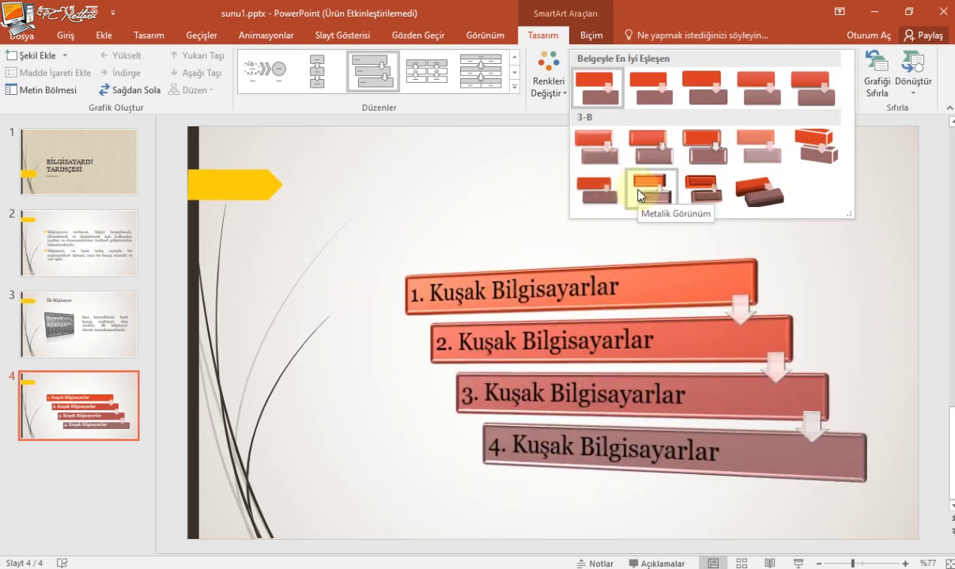
{"action": "left_click", "coordinate": [640, 195]}
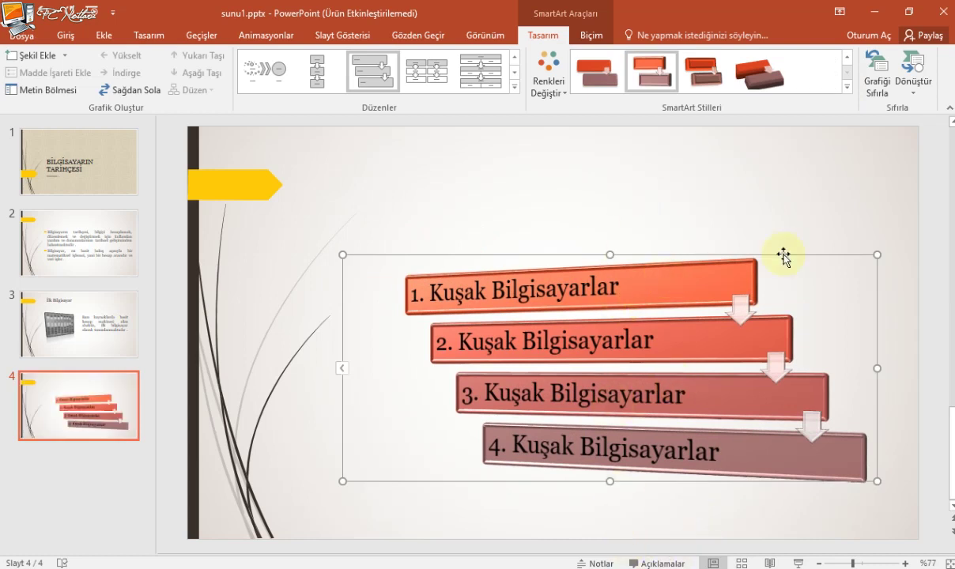
{"action": "left_click", "coordinate": [878, 88]}
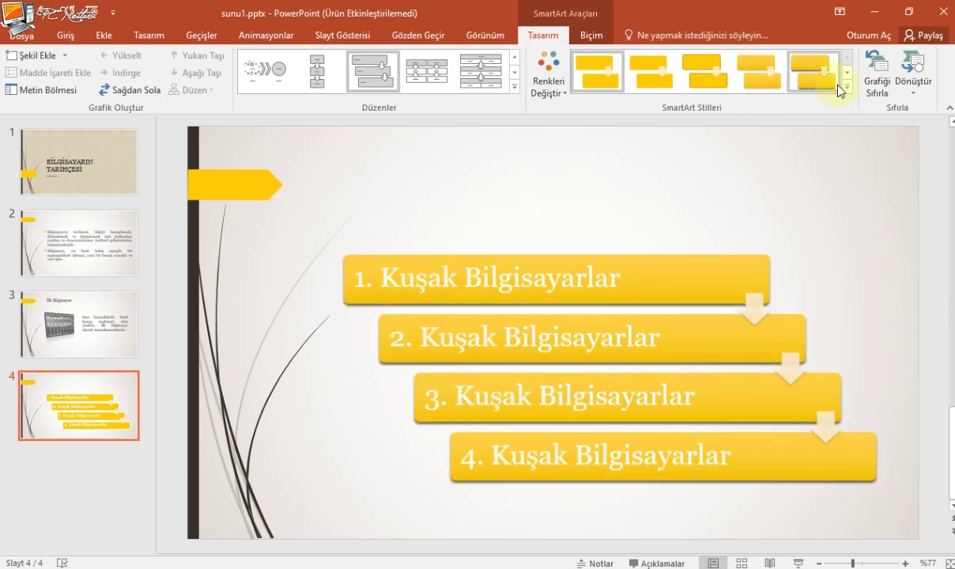
{"action": "key", "text": "ctrl+z"}
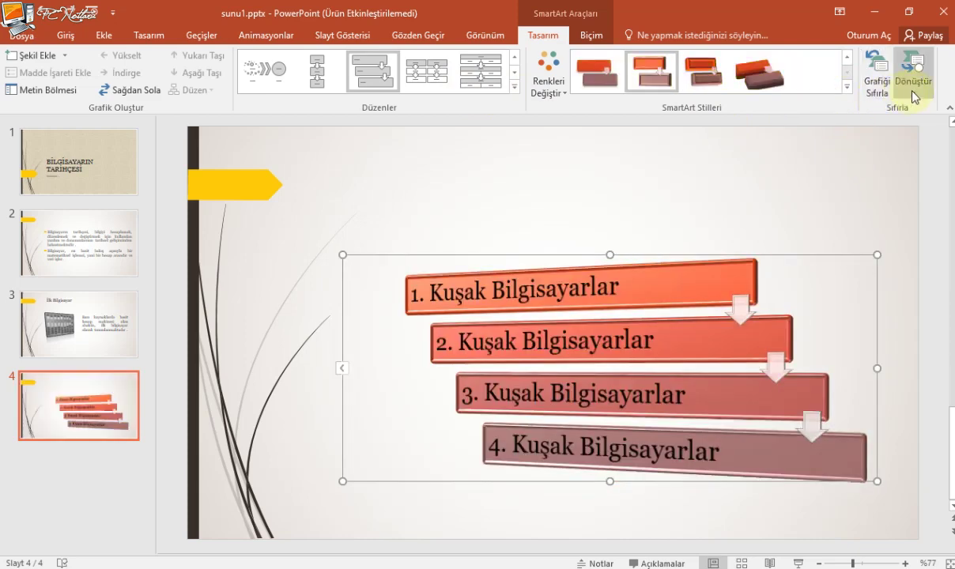
{"action": "left_click", "coordinate": [914, 89]}
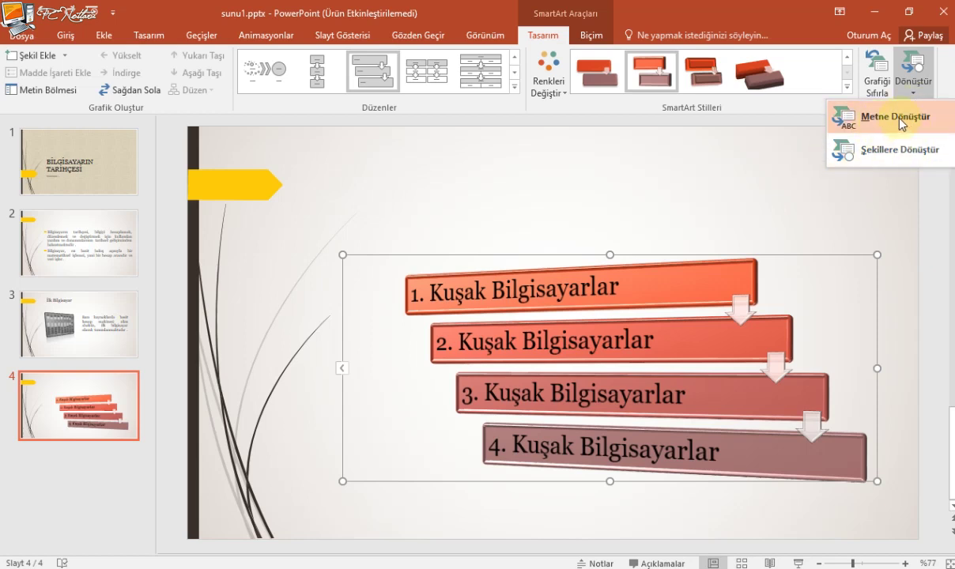
{"action": "left_click", "coordinate": [899, 119]}
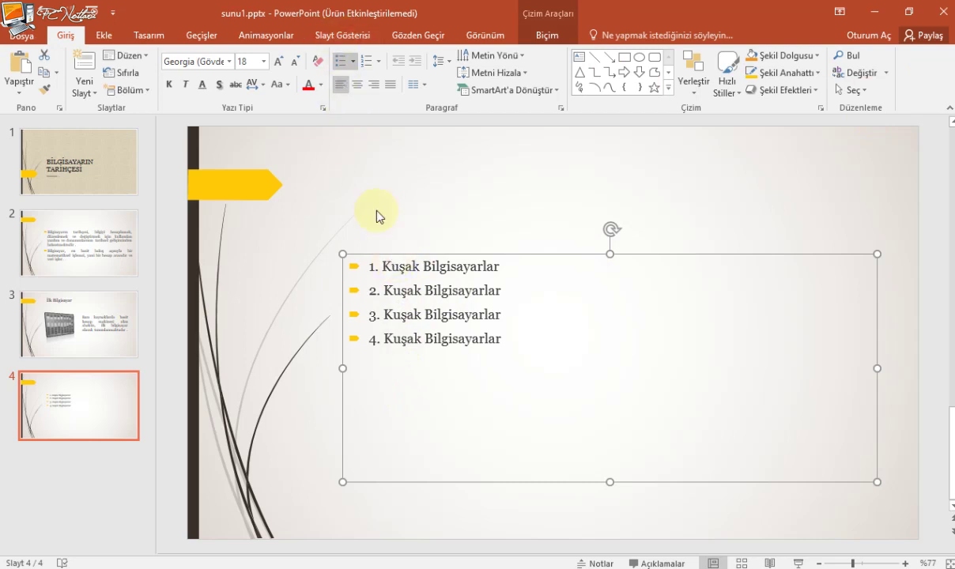
{"action": "key", "text": "ctrl+z"}
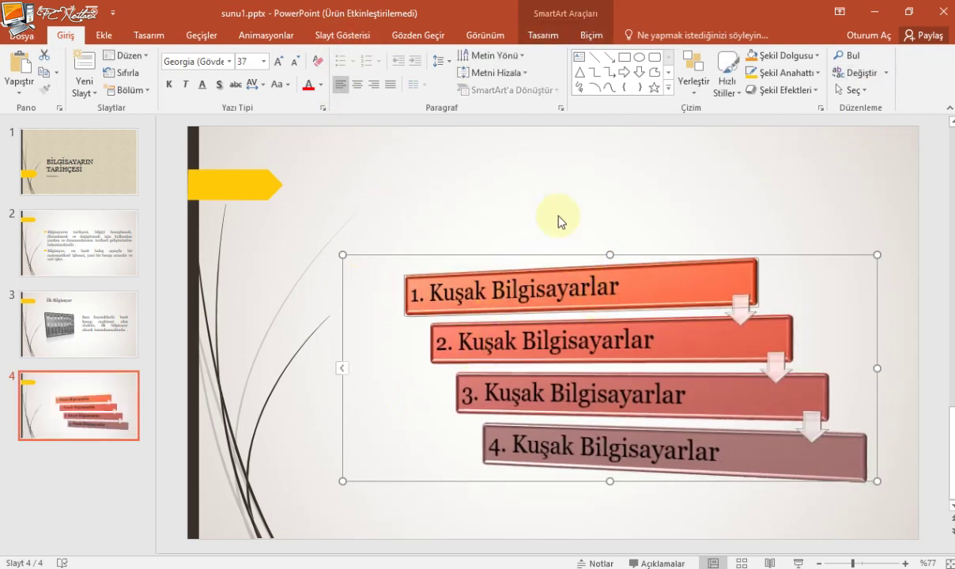
{"action": "left_click", "coordinate": [543, 35]}
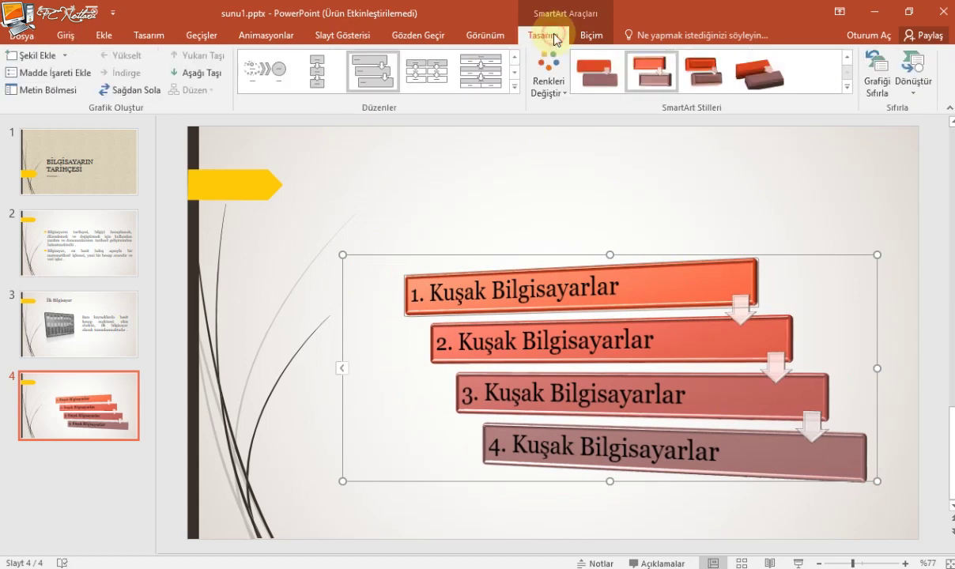
{"action": "left_click", "coordinate": [914, 87]}
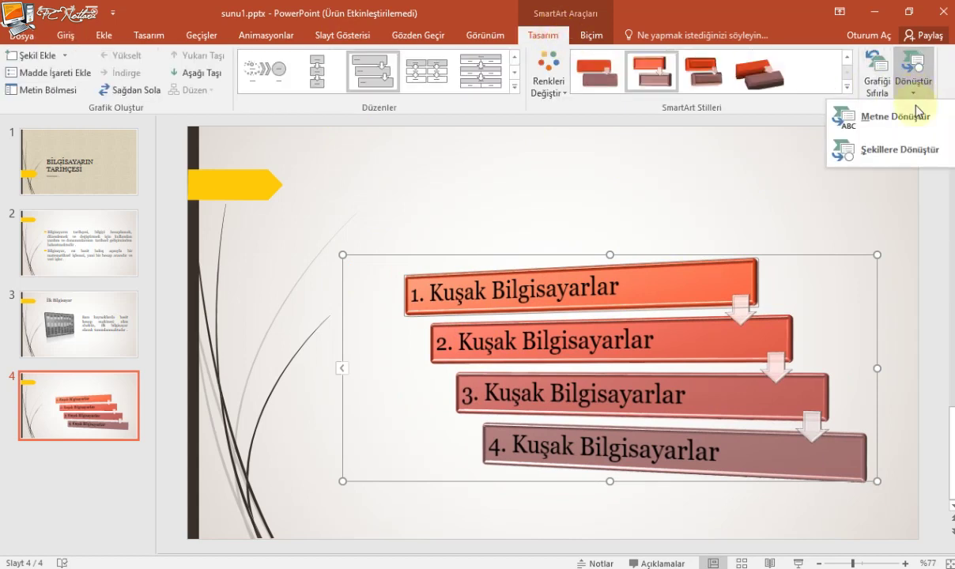
{"action": "left_click", "coordinate": [910, 149]}
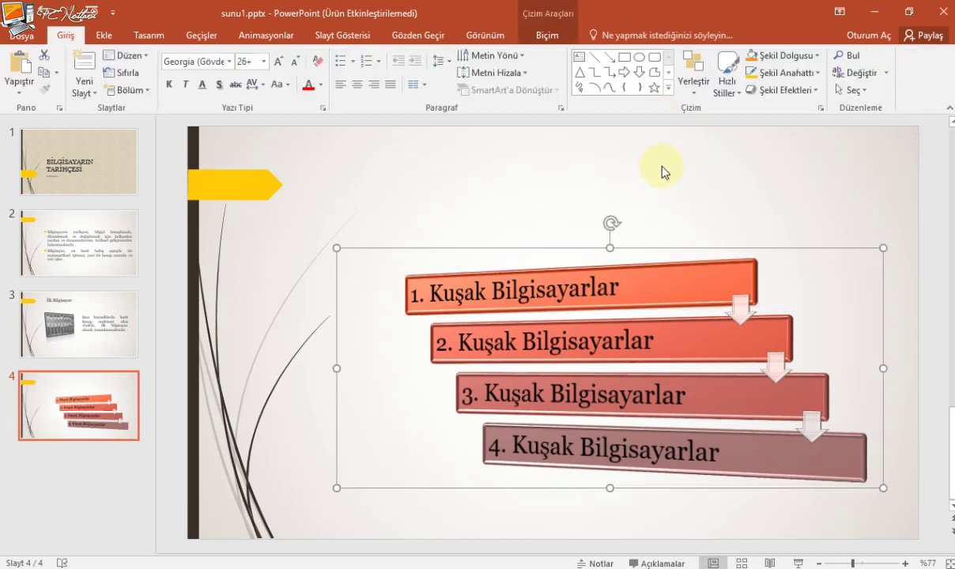
{"action": "left_click", "coordinate": [677, 188]}
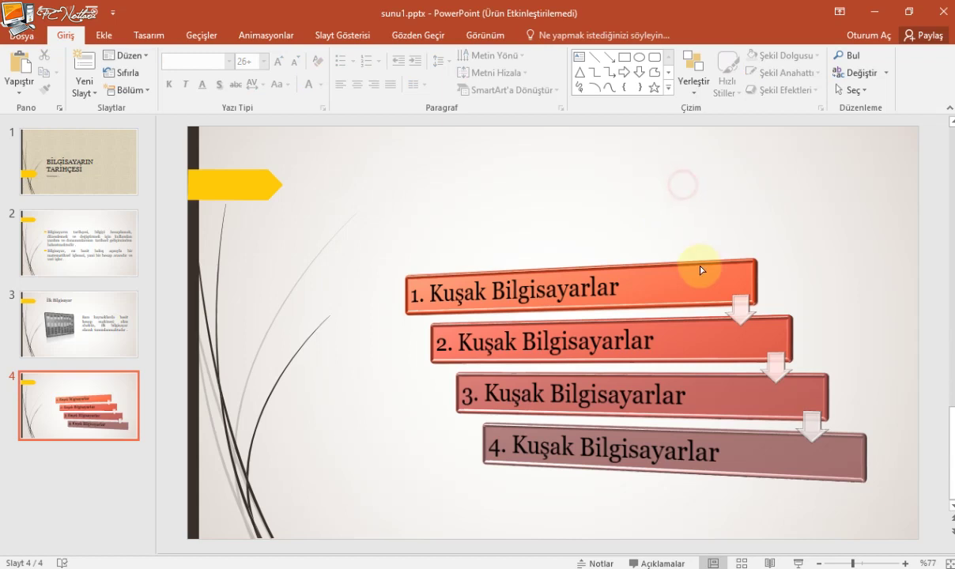
{"action": "left_click", "coordinate": [555, 275]}
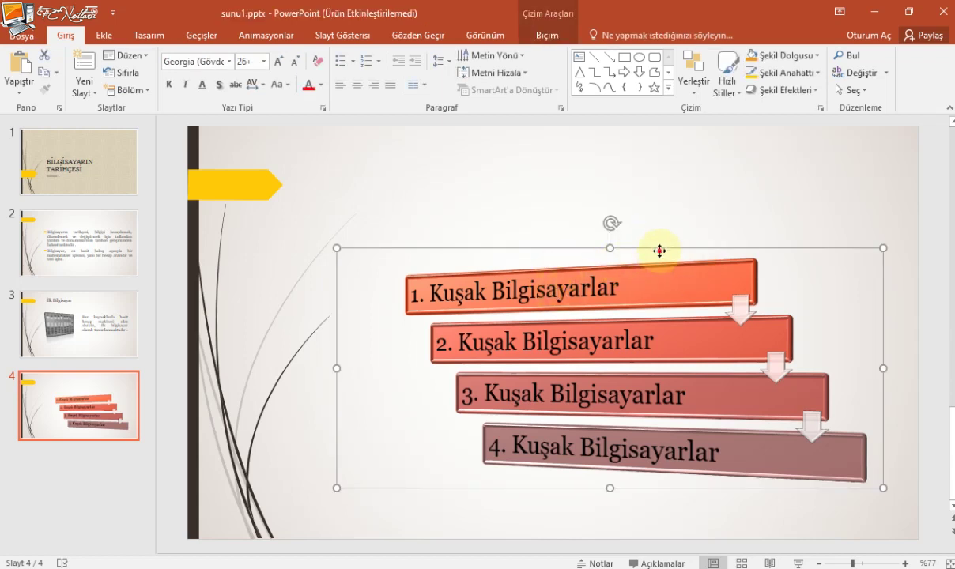
{"action": "left_click_drag", "start_coordinate": [659, 251], "coordinate": [651, 254]}
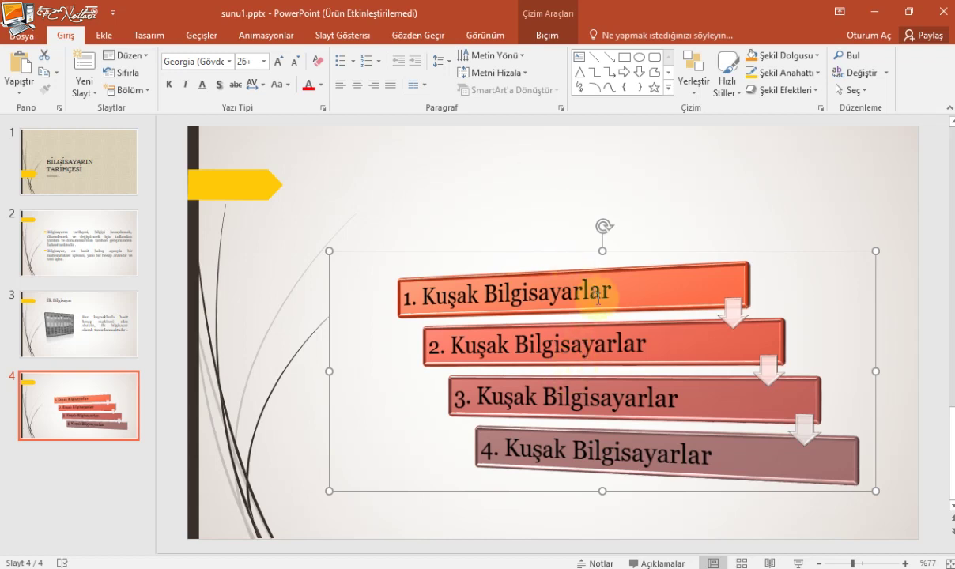
{"action": "key", "text": "ctrl+z"}
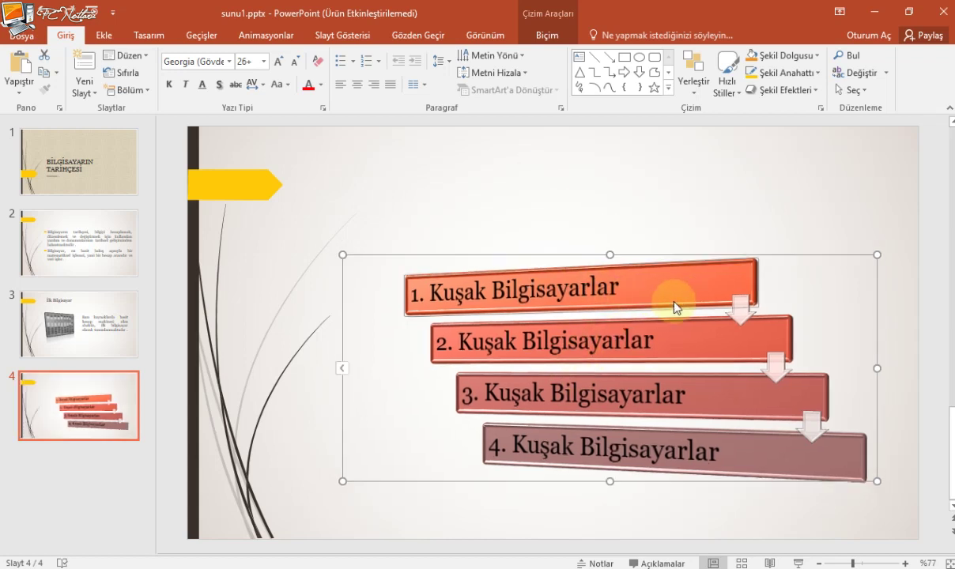
{"action": "left_click", "coordinate": [544, 37]}
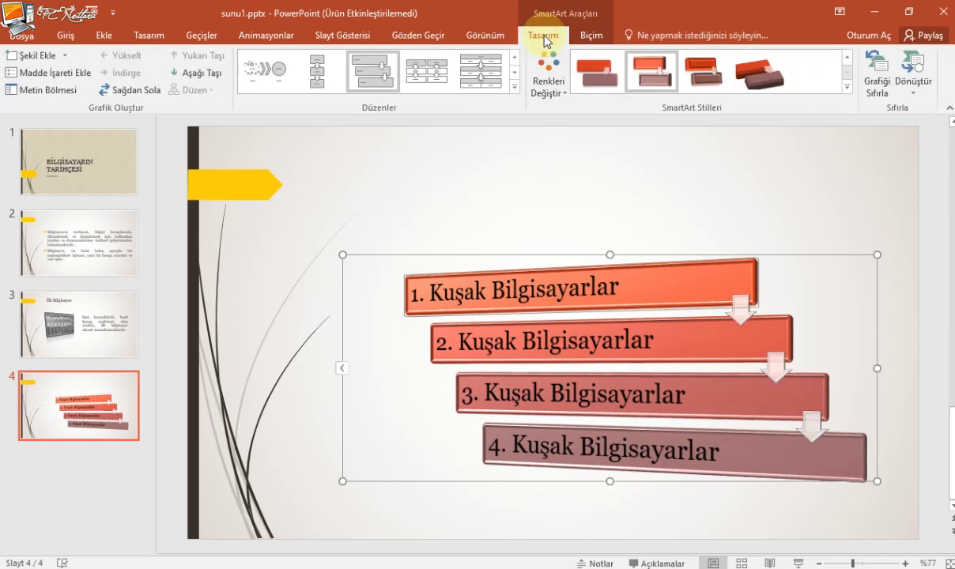